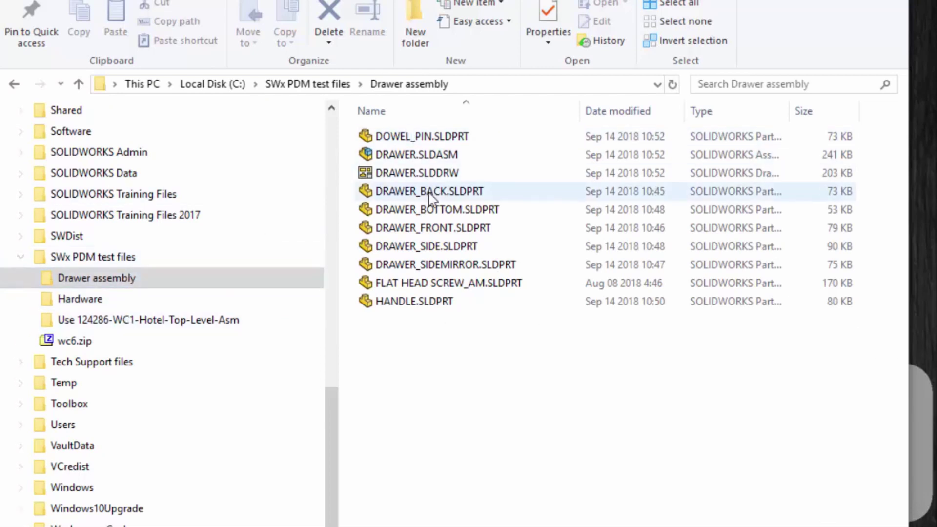
# Start a SOLIDWORKS Pack and Go of DRAWER.SLDDRW with its 10 referenced files.
pyautogui.rightClick(405, 169)
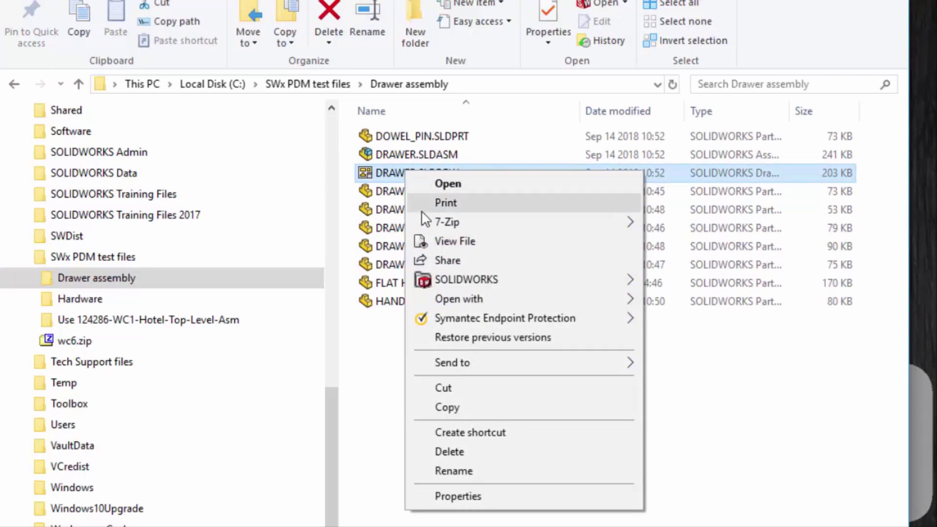
pyautogui.moveTo(467, 281)
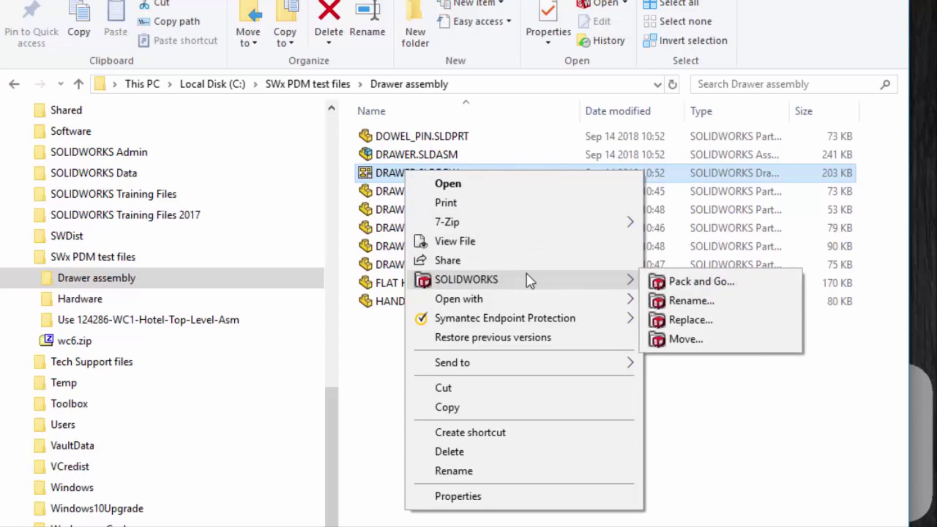
pyautogui.click(683, 281)
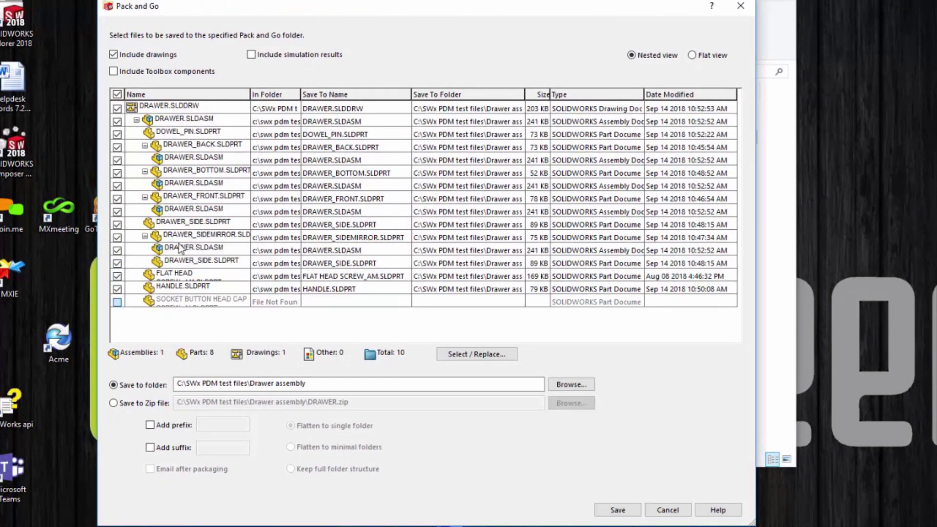
# Exclude HANDLE.SLDPRT from the package and browse for a new save-to folder.
pyautogui.click(117, 288)
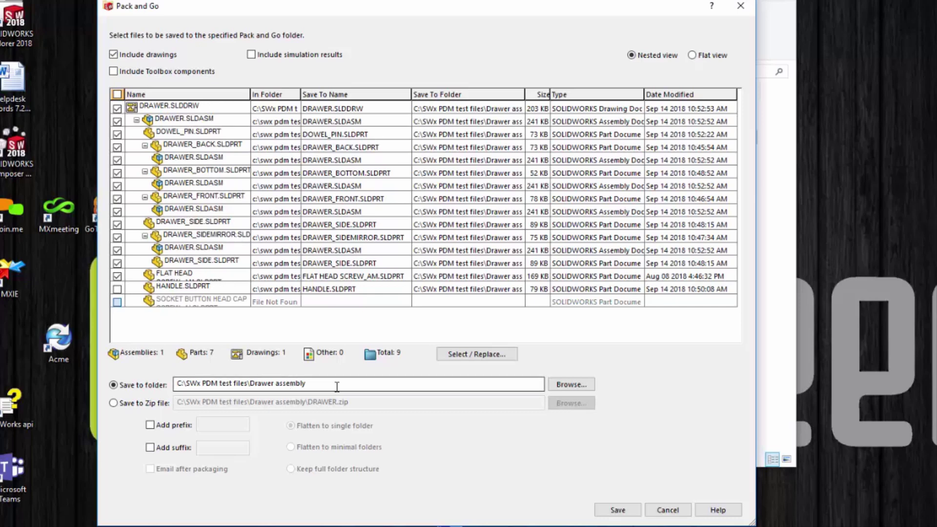
pyautogui.click(566, 384)
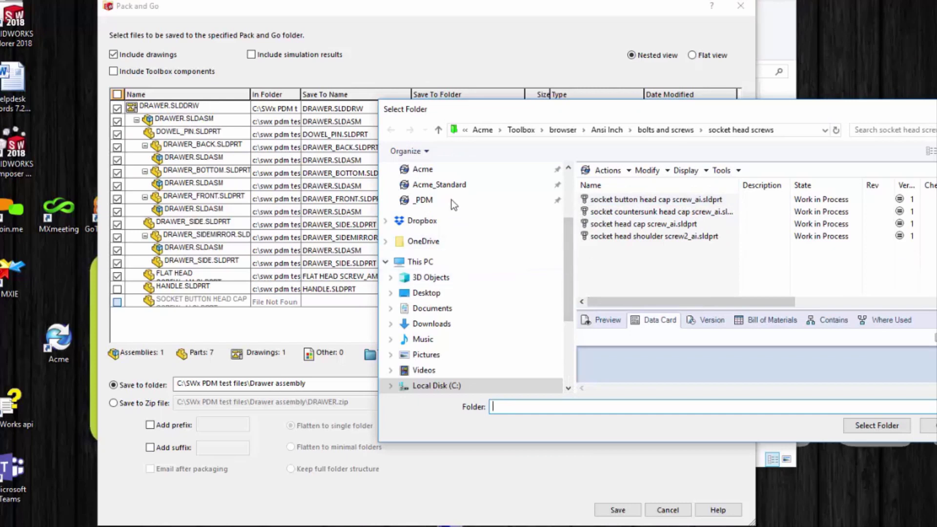
# Set the Pack and Go save-to folder to C:\Acme_Standard\Import.
pyautogui.click(434, 188)
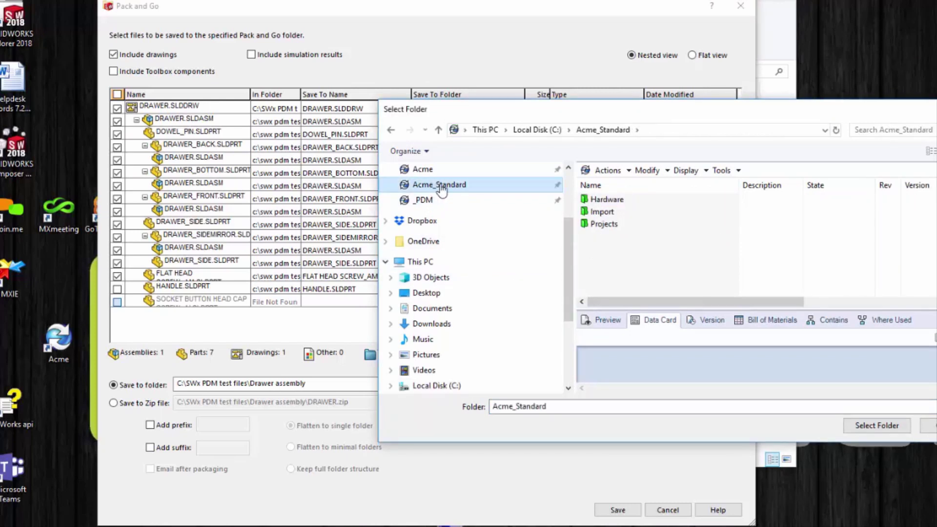
pyautogui.doubleClick(611, 213)
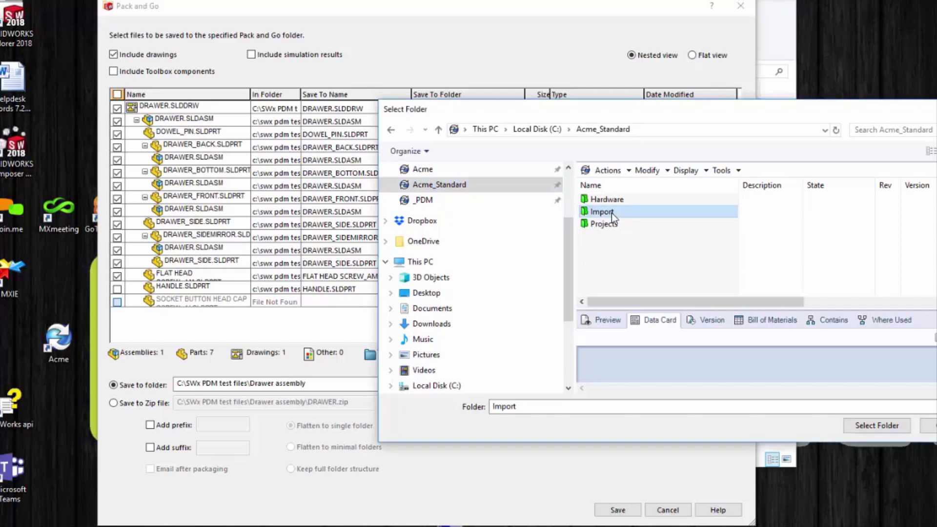
pyautogui.click(609, 128)
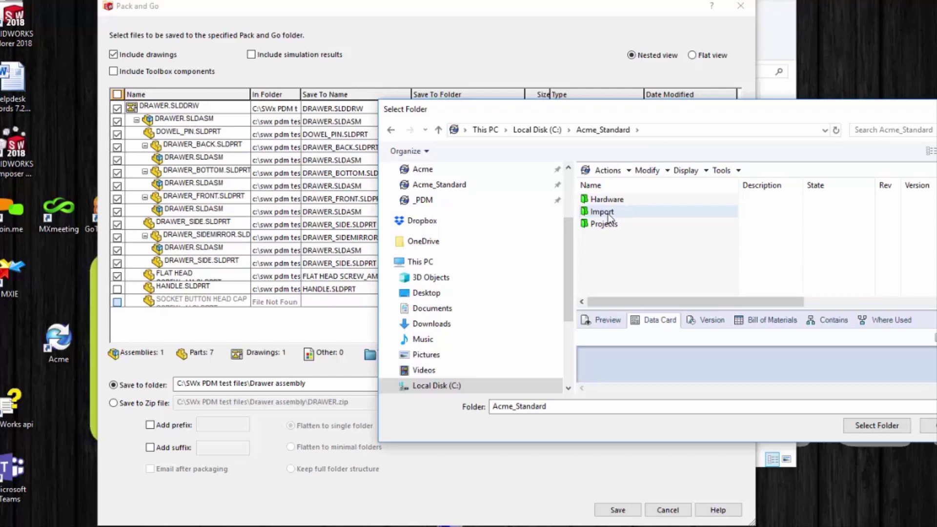
pyautogui.doubleClick(603, 212)
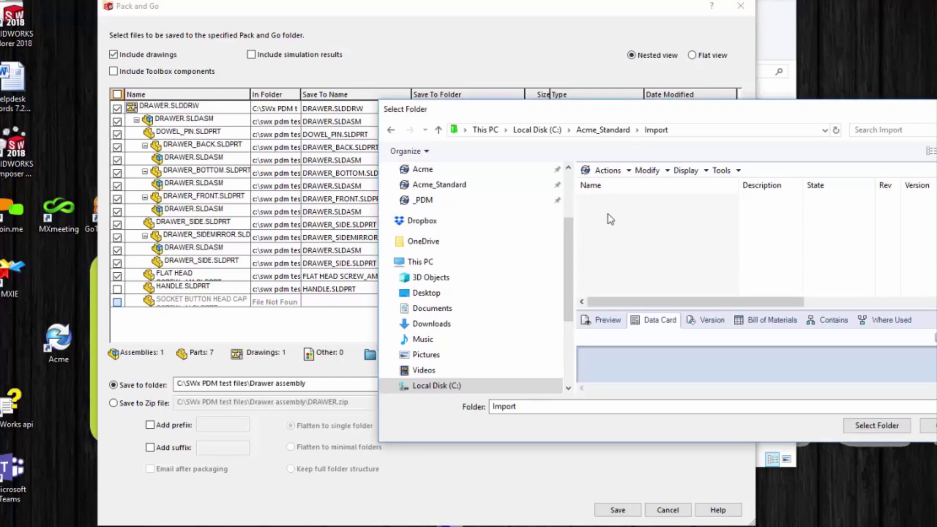
pyautogui.click(874, 422)
pyautogui.click(203, 383)
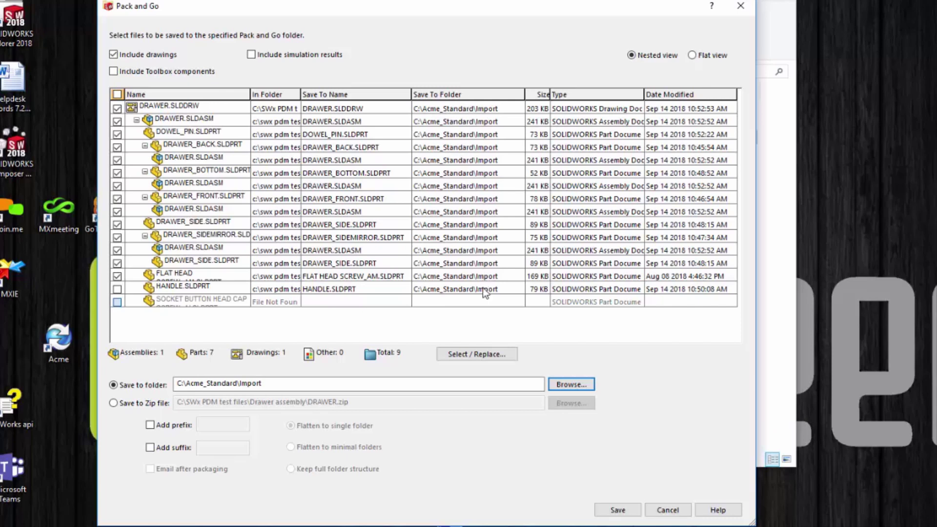
# Save the packaged DRAWER files into the vault Import folder.
pyautogui.click(617, 510)
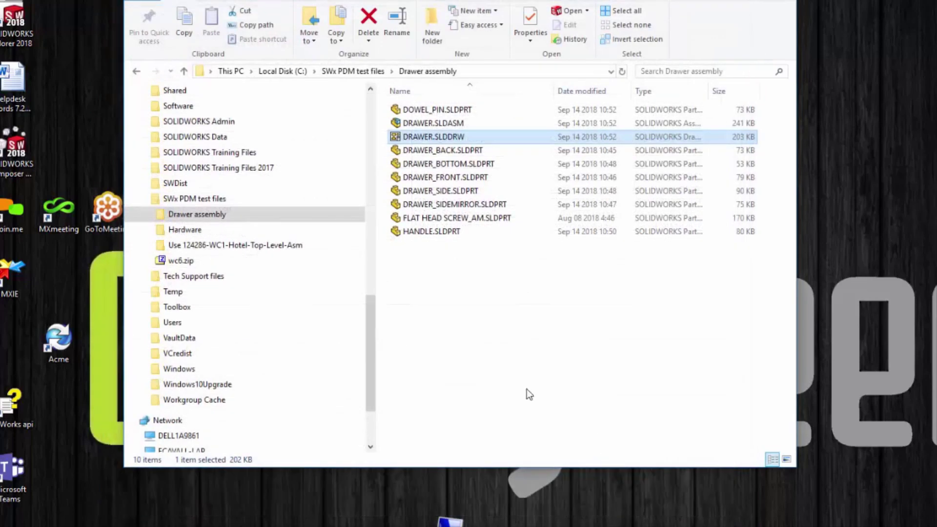
pyautogui.moveTo(370, 356); pyautogui.dragTo(347, 311)
pyautogui.scroll(4, 345, 274)
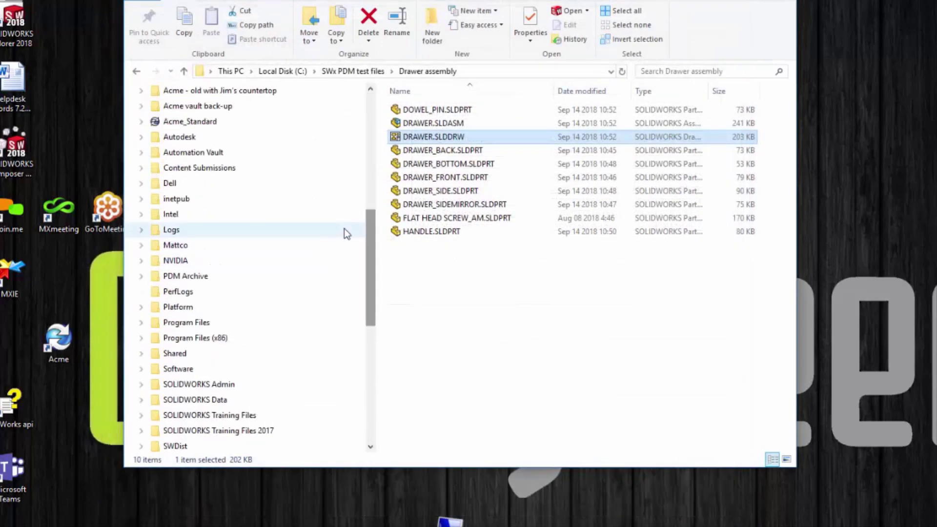
pyautogui.scroll(3, 147, 246)
# Open the Import folder under Acme_Standard and widen the window to show Checked Out By.
pyautogui.click(141, 244)
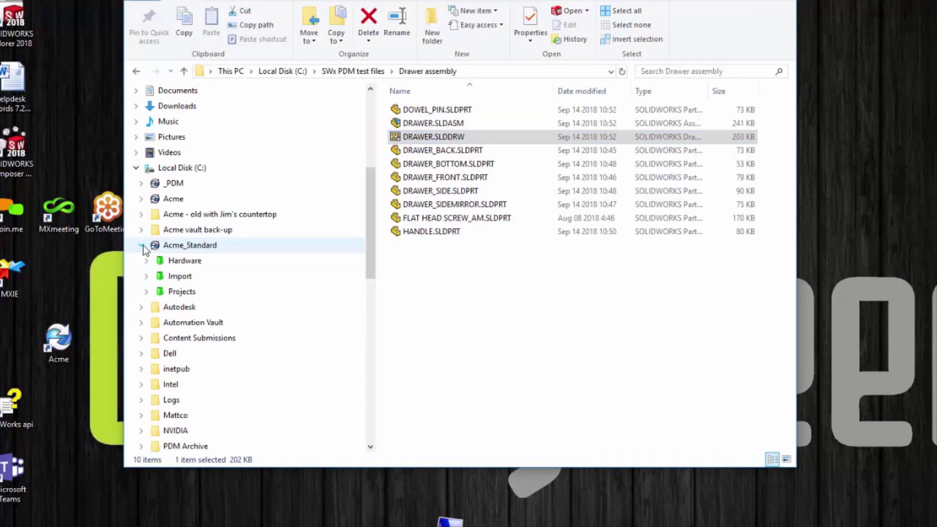
pyautogui.click(182, 263)
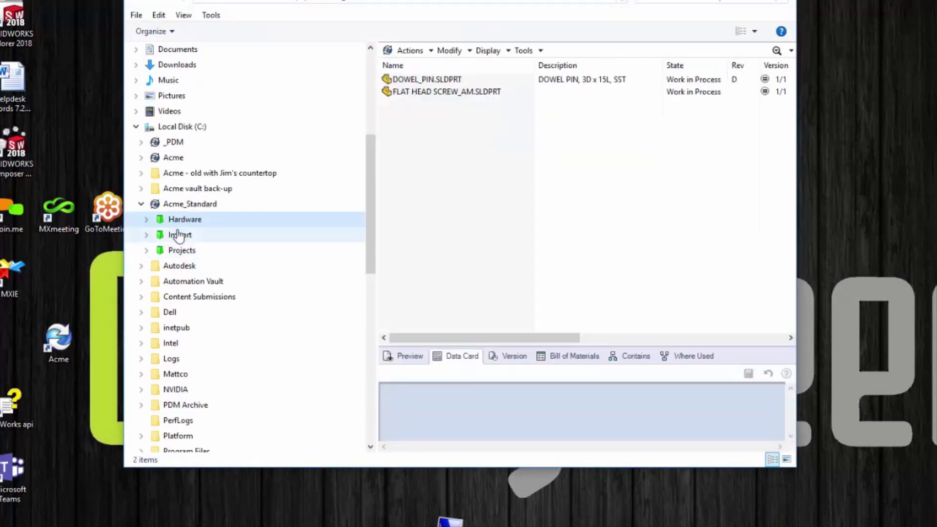
pyautogui.click(180, 236)
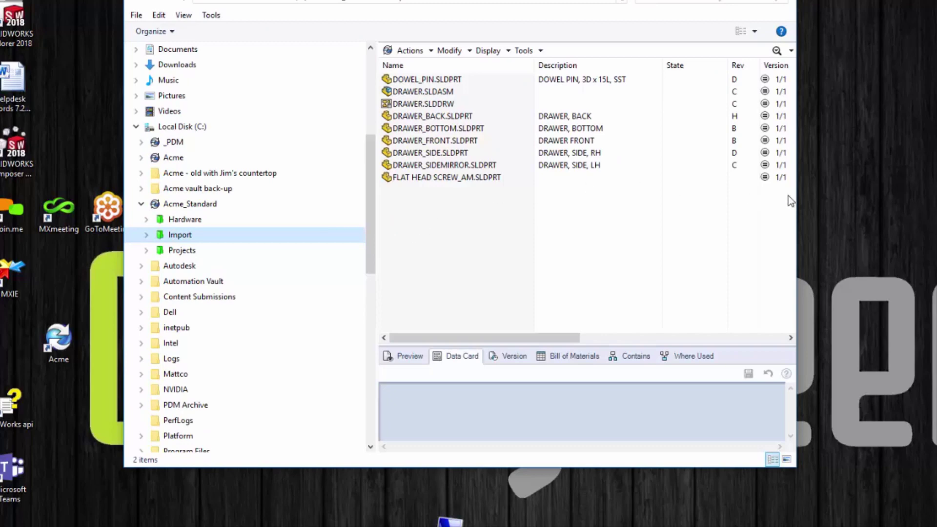
pyautogui.moveTo(795, 199); pyautogui.dragTo(927, 188)
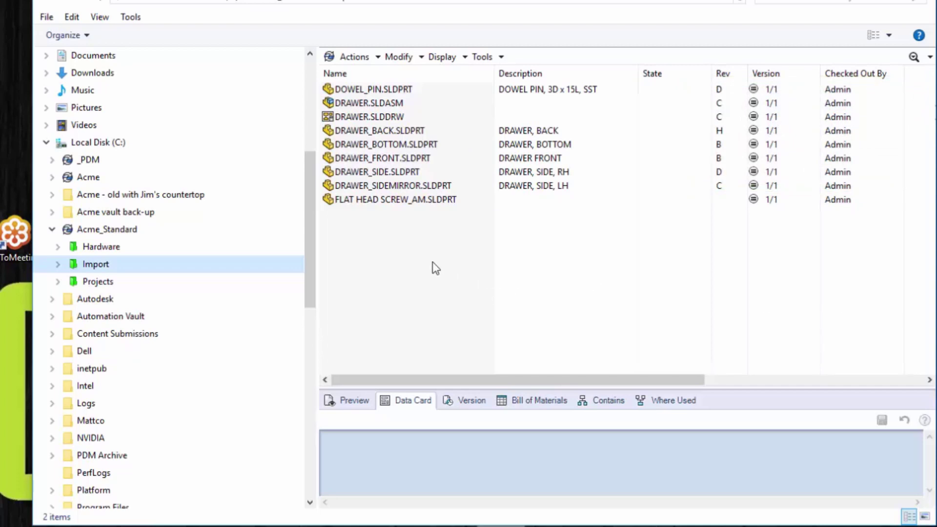
# Check in all nine imported DRAWER files, leaving three non-unique parts checked out.
pyautogui.moveTo(451, 240); pyautogui.dragTo(344, 97)
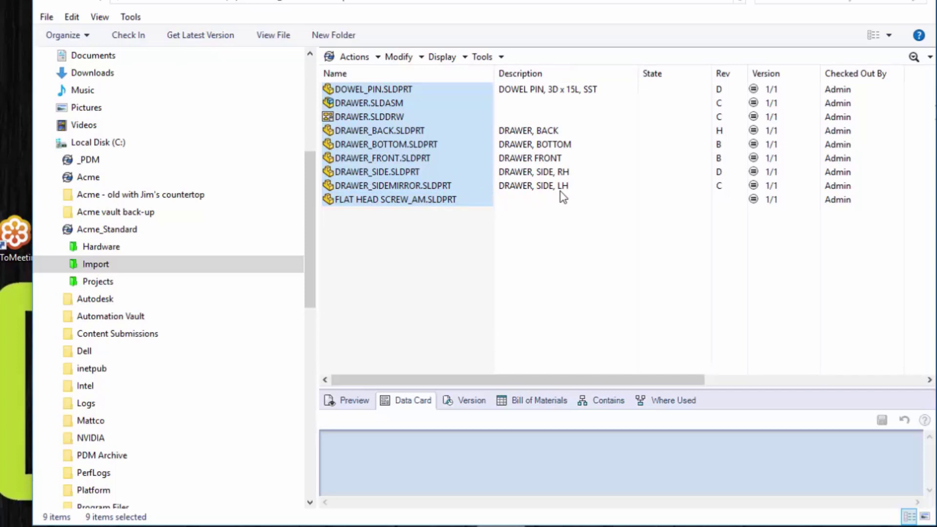
pyautogui.rightClick(383, 125)
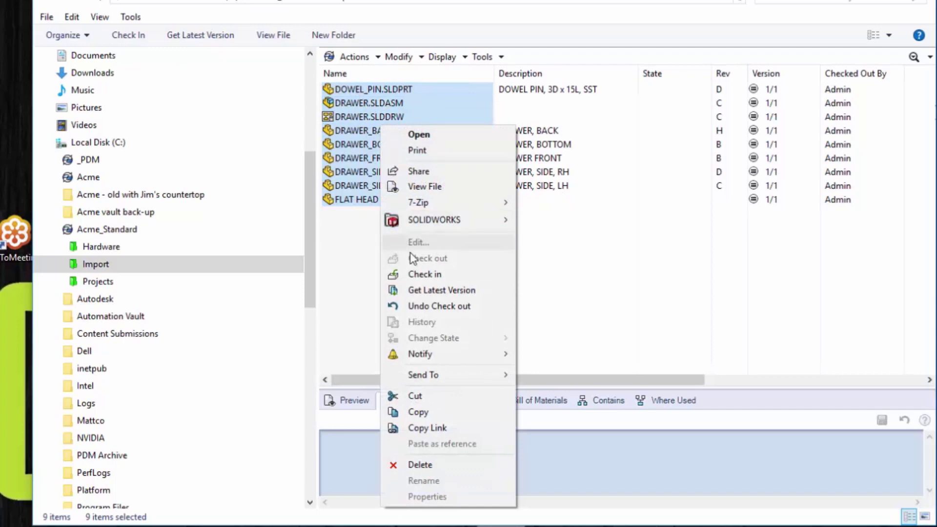
pyautogui.click(420, 276)
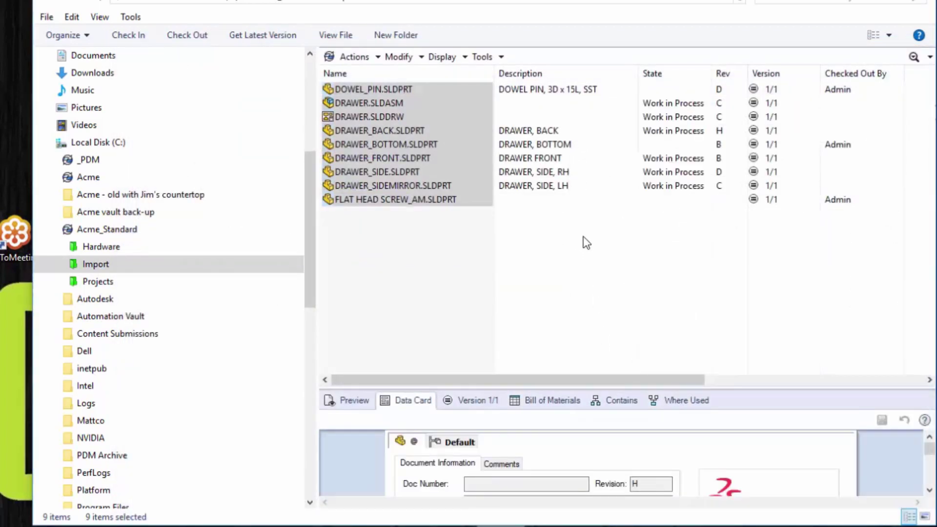
pyautogui.click(584, 238)
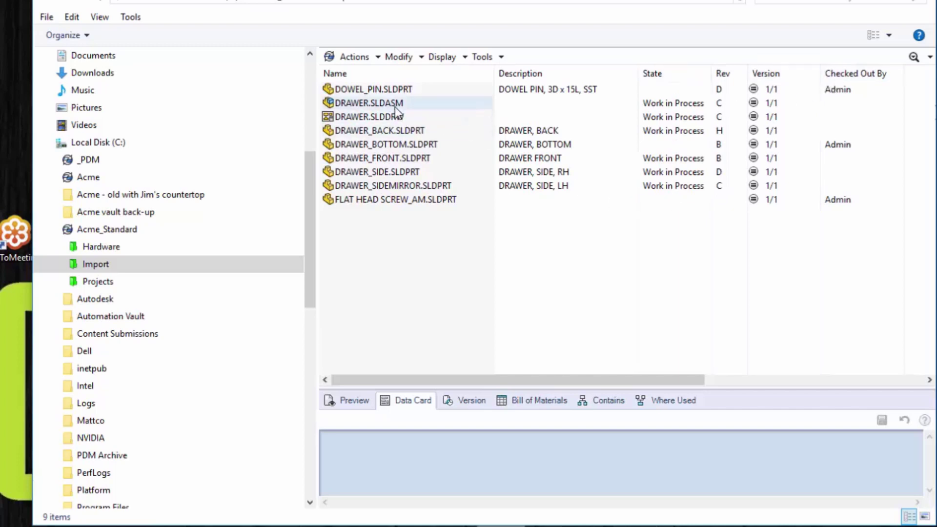
# Sort by Checked Out By and select DOWEL_PIN, DRAWER_BOTTOM and FLAT HEAD SCREW_AM.
pyautogui.click(844, 78)
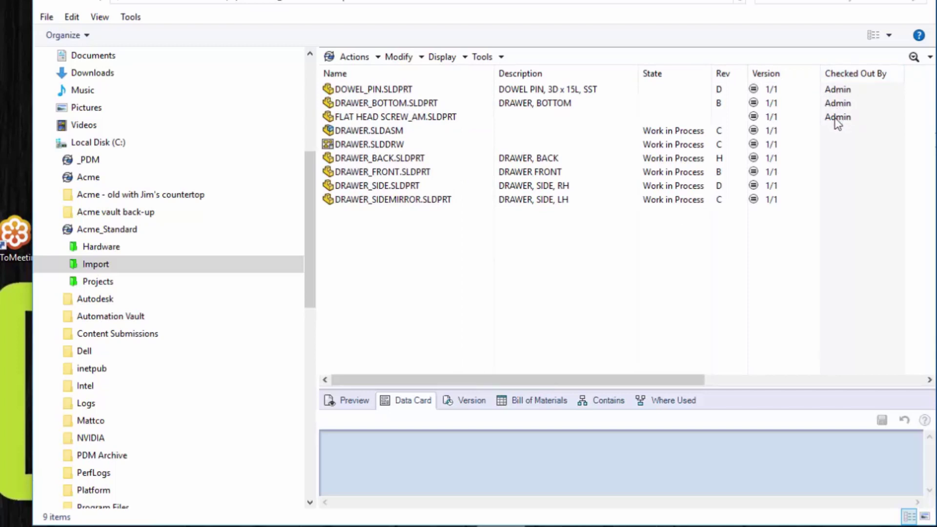
pyautogui.click(396, 91)
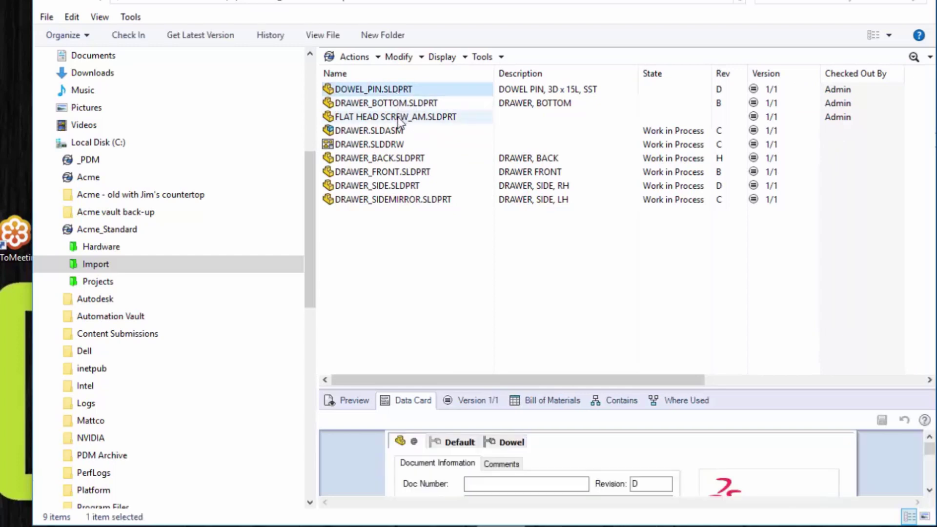
pyautogui.press('Down')
pyautogui.press('End')
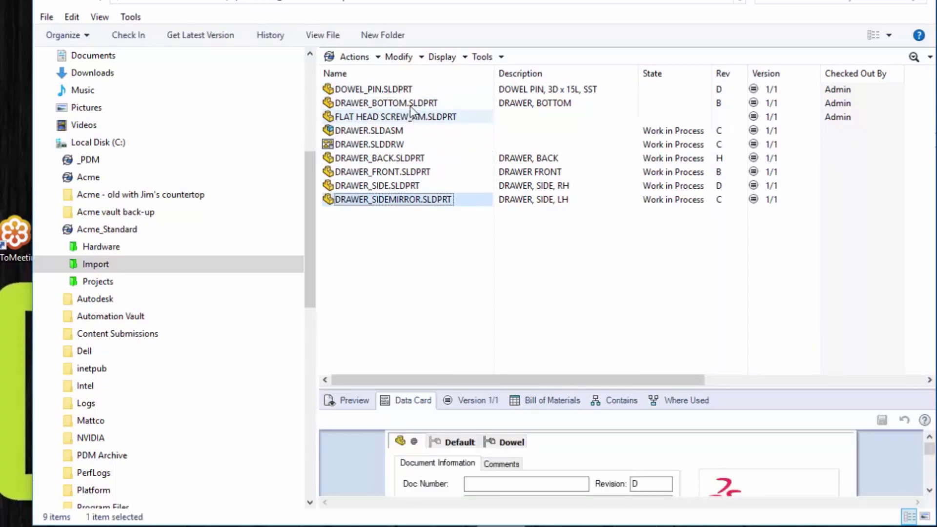
pyautogui.press('Home')
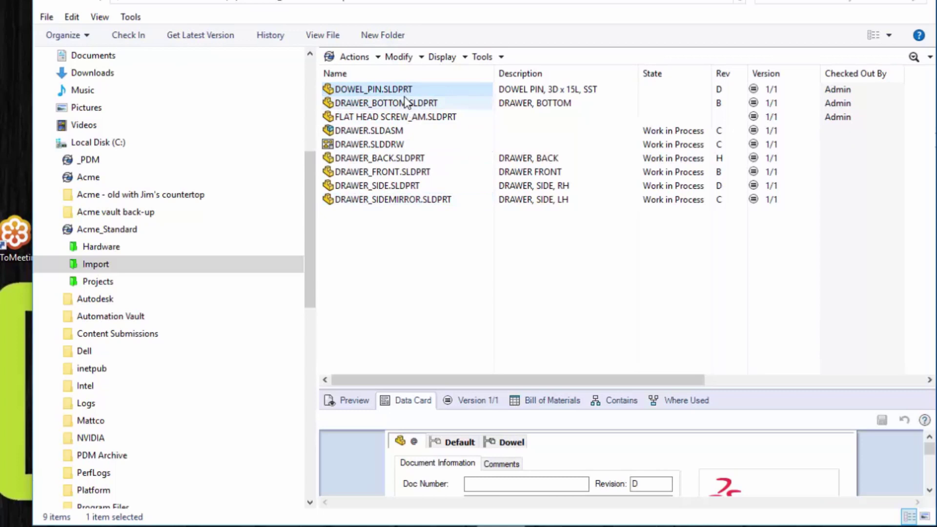
pyautogui.keyDown('shift'); pyautogui.click(418, 117); pyautogui.keyUp('shift')
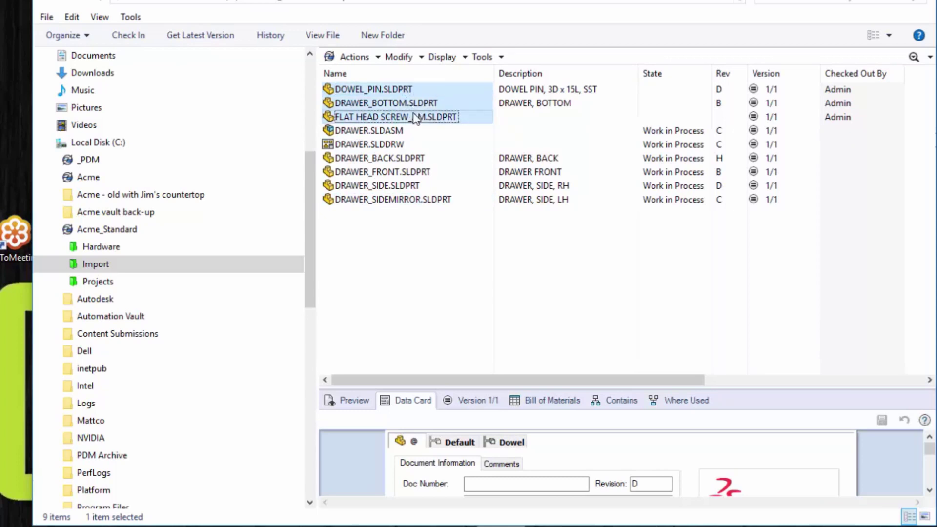
# Delete the three selected checked-out parts from the vault.
pyautogui.rightClick(415, 117)
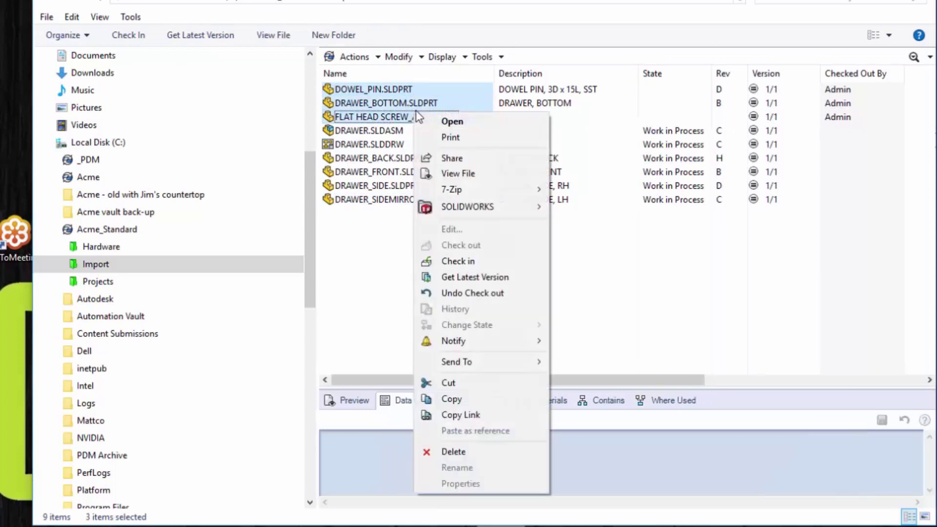
pyautogui.click(477, 454)
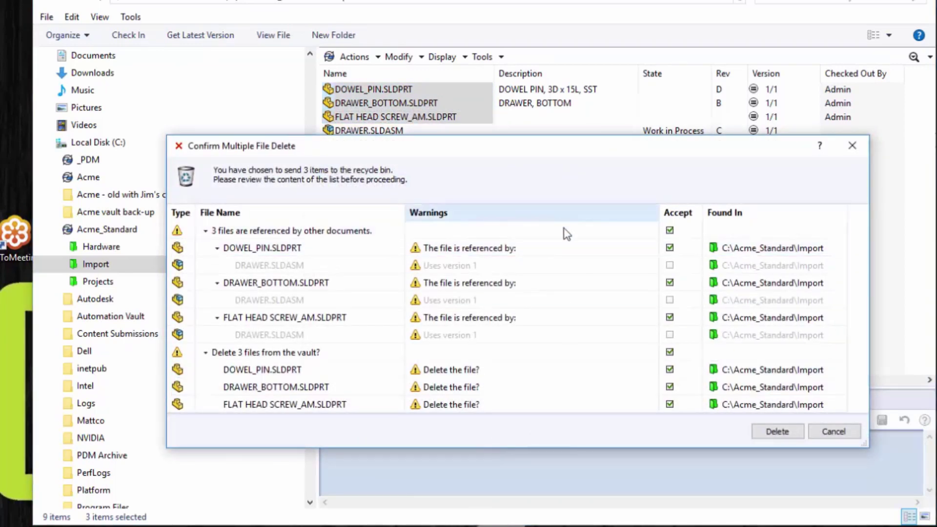
pyautogui.click(764, 433)
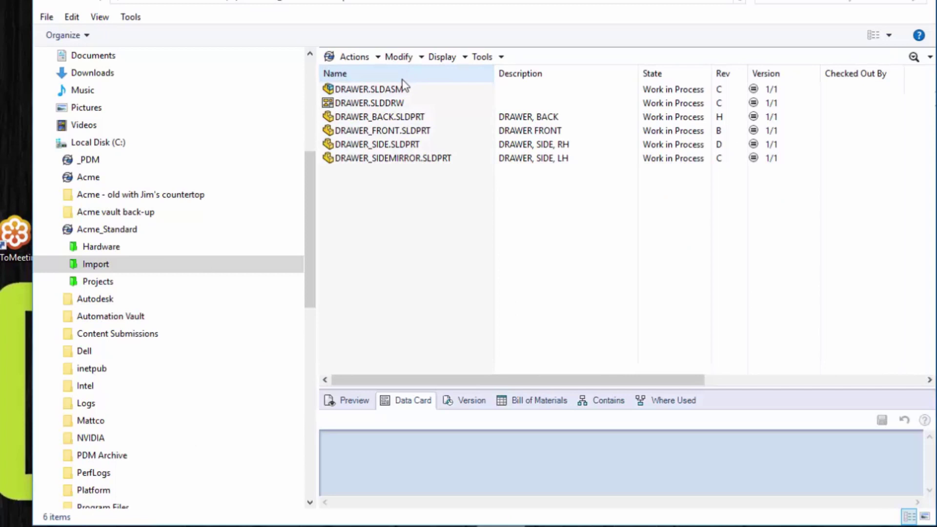
pyautogui.click(373, 91)
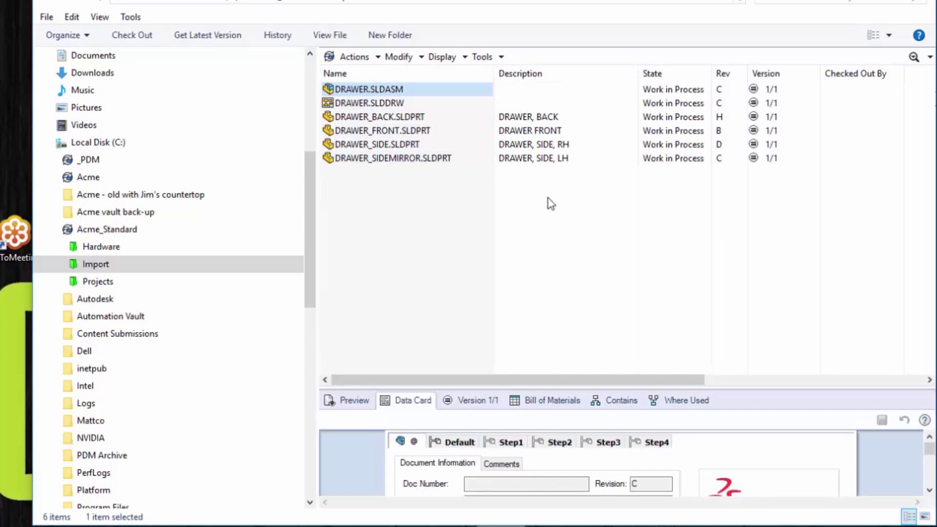
pyautogui.click(502, 58)
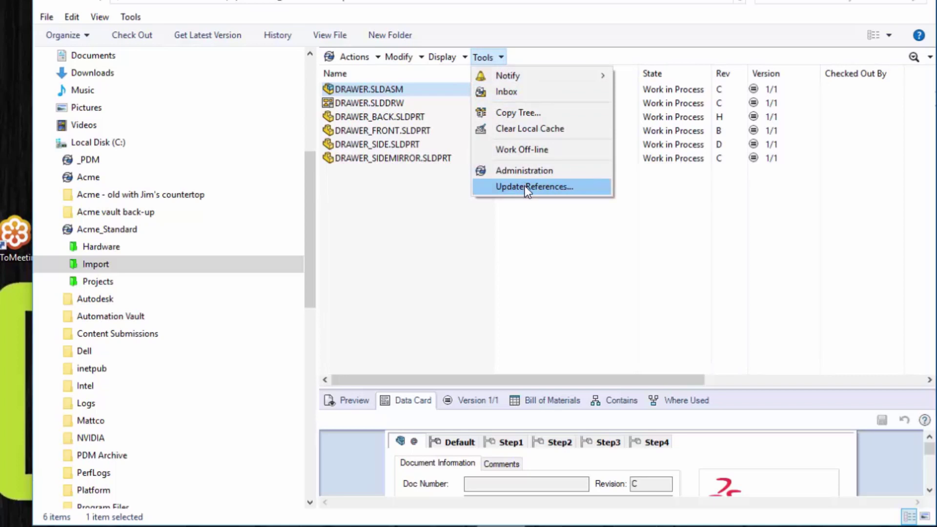
pyautogui.click(606, 278)
pyautogui.click(608, 276)
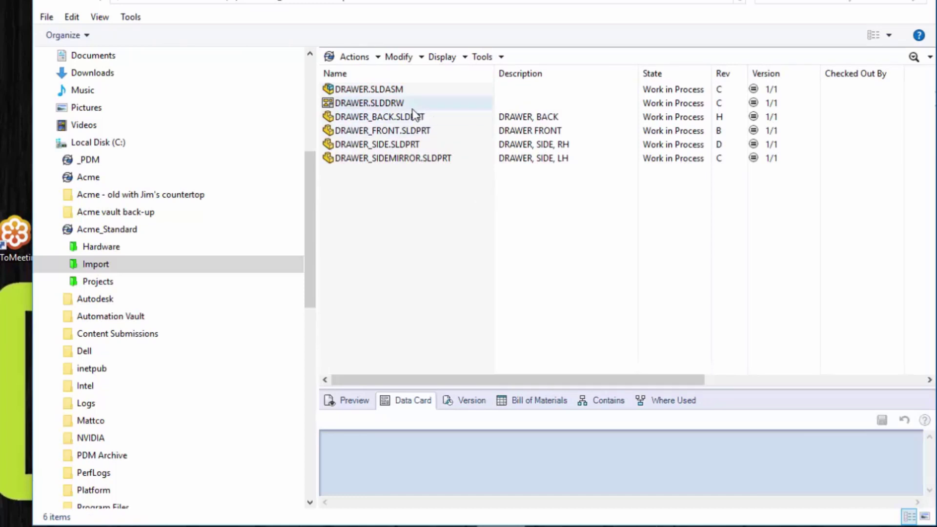
pyautogui.click(382, 89)
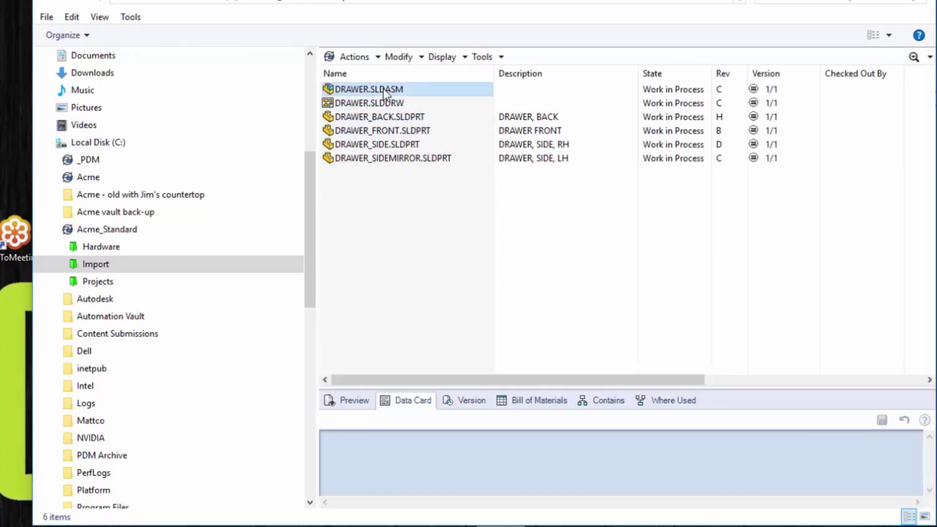
pyautogui.click(490, 58)
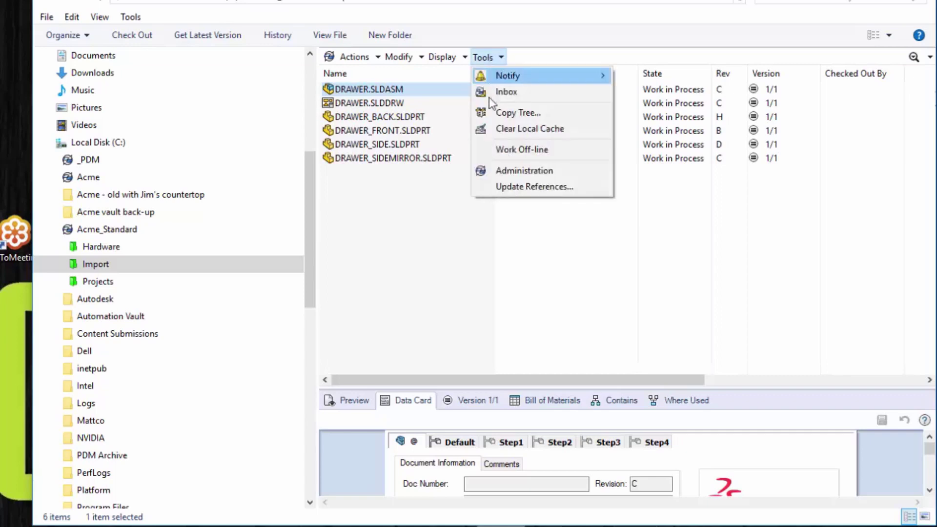
pyautogui.click(512, 186)
pyautogui.moveTo(442, 75); pyautogui.dragTo(490, 123)
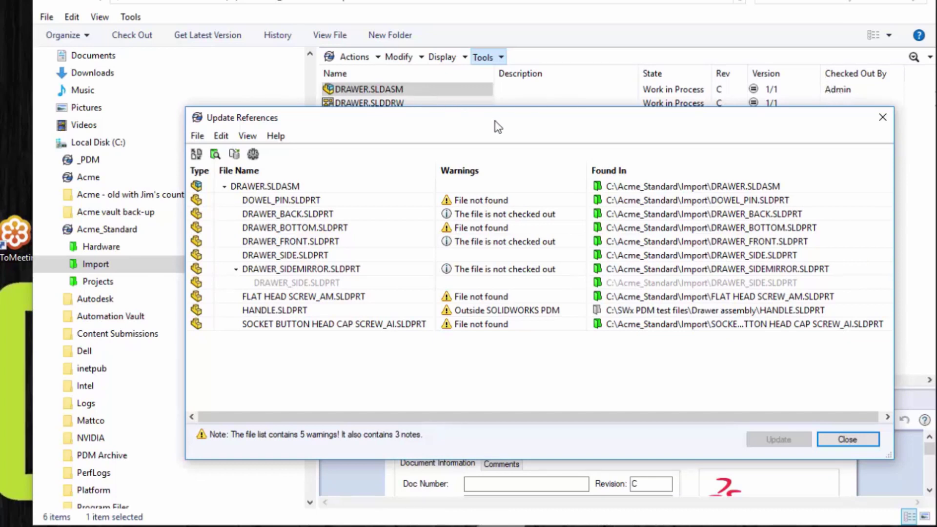
pyautogui.click(838, 440)
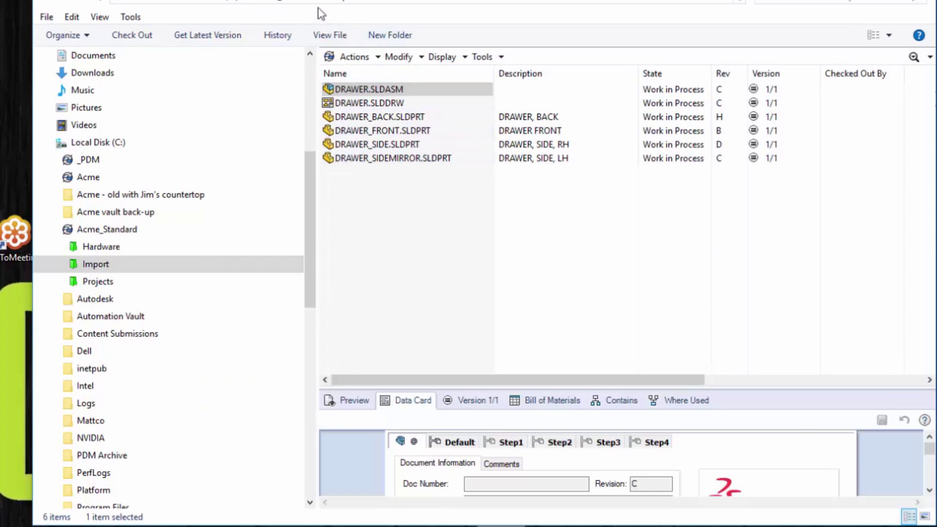
# Check out the entire Import folder from Acme_Standard.
pyautogui.click(297, 3)
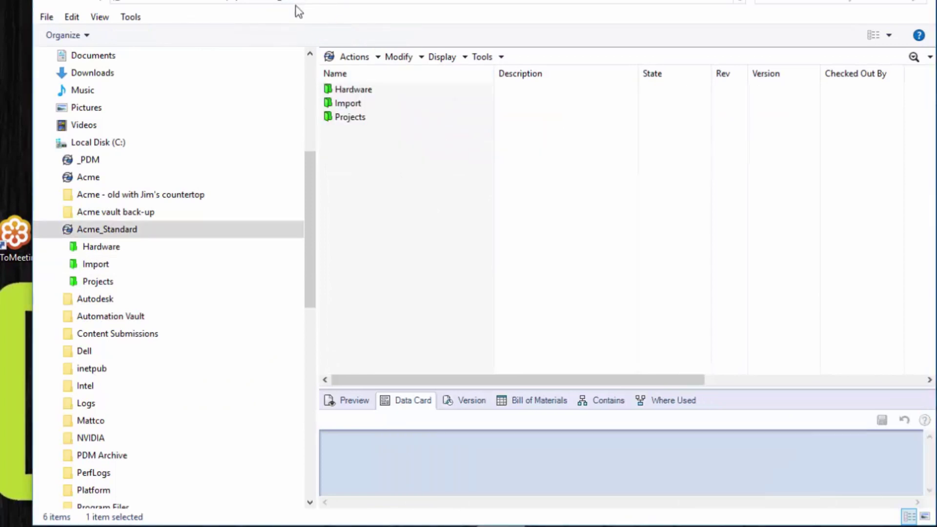
pyautogui.rightClick(351, 108)
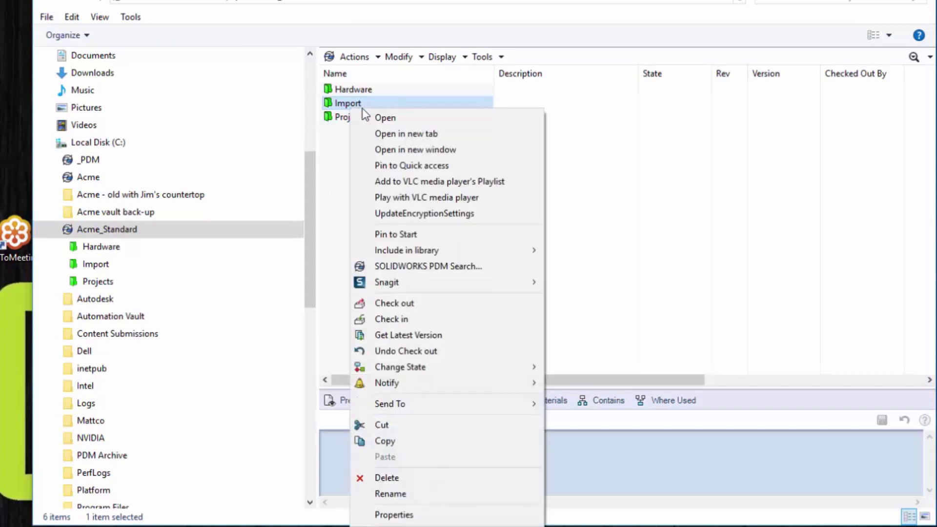
pyautogui.click(429, 304)
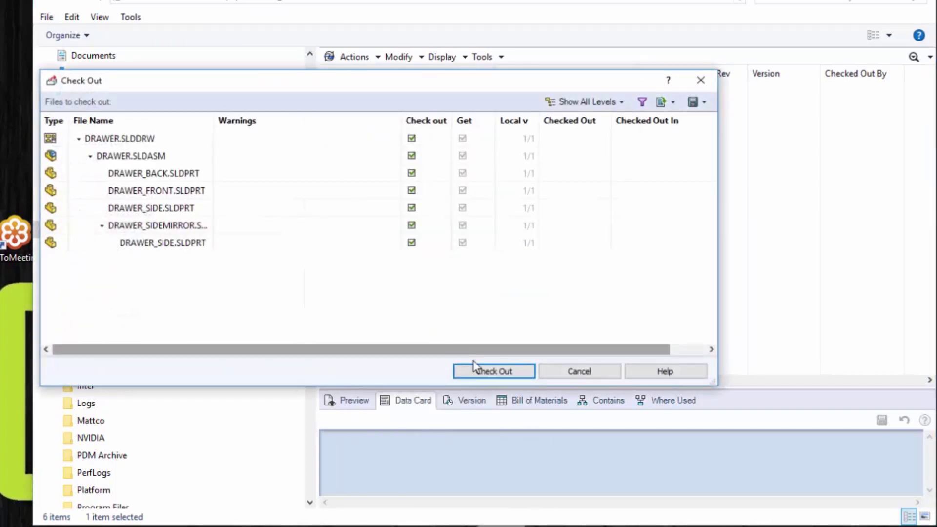
pyautogui.click(481, 370)
# Reopen the Import folder and select DRAWER.SLDASM.
pyautogui.click(362, 104)
pyautogui.doubleClick(356, 104)
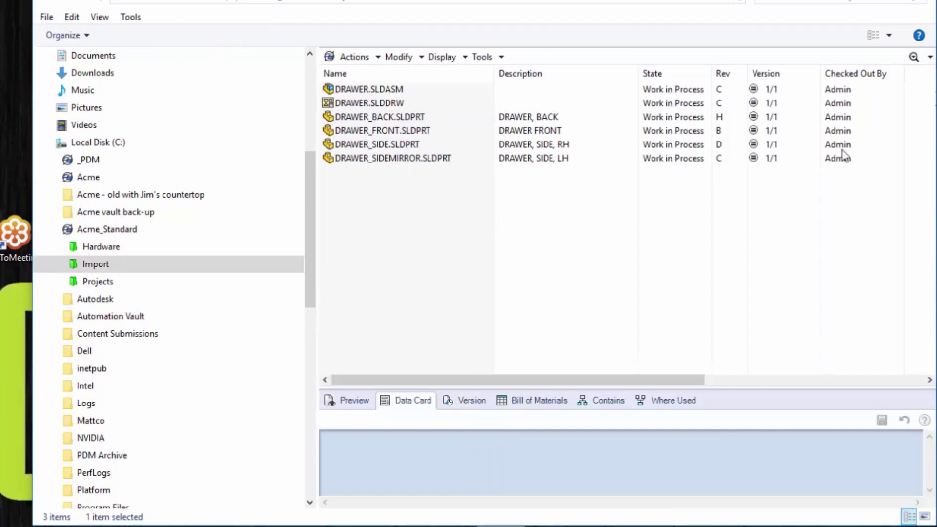
pyautogui.click(385, 89)
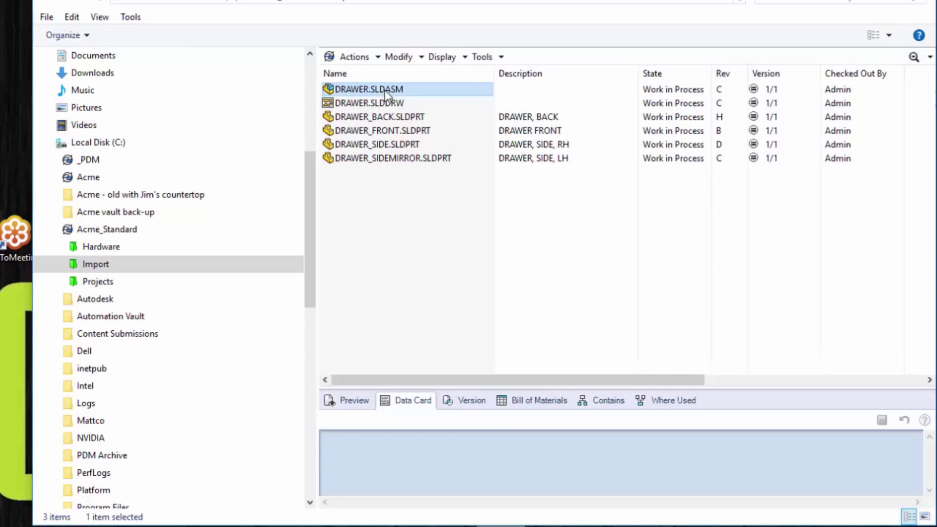
# Open Update References for DRAWER.SLDASM and read the HANDLE.SLDPRT outside-vault warning.
pyautogui.click(496, 60)
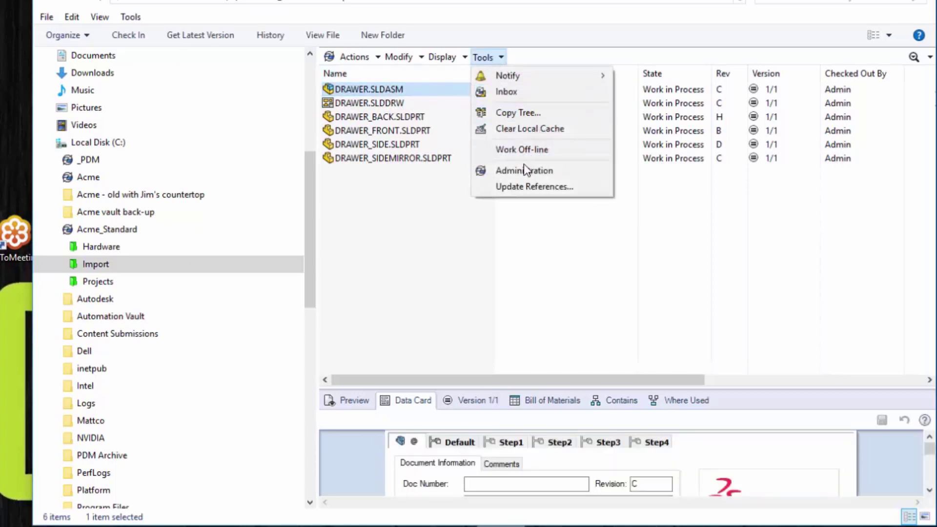
pyautogui.click(520, 185)
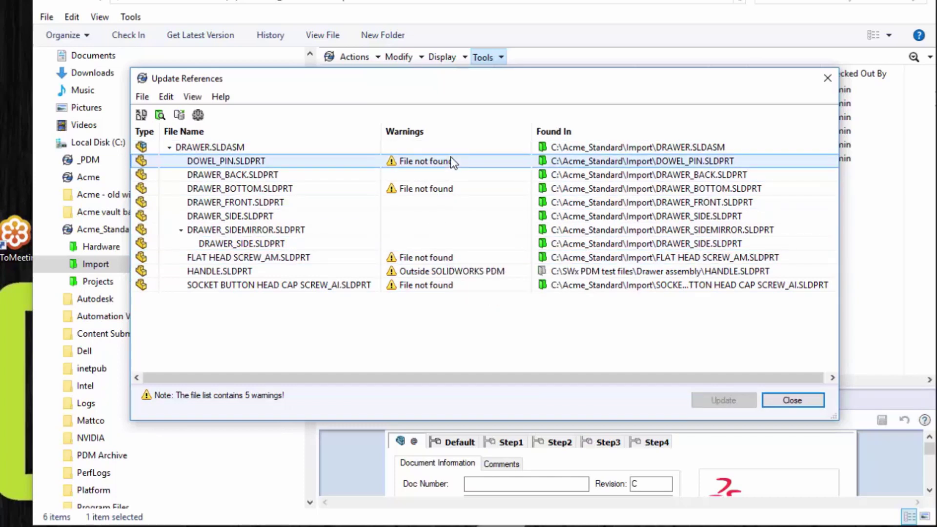
pyautogui.click(478, 271)
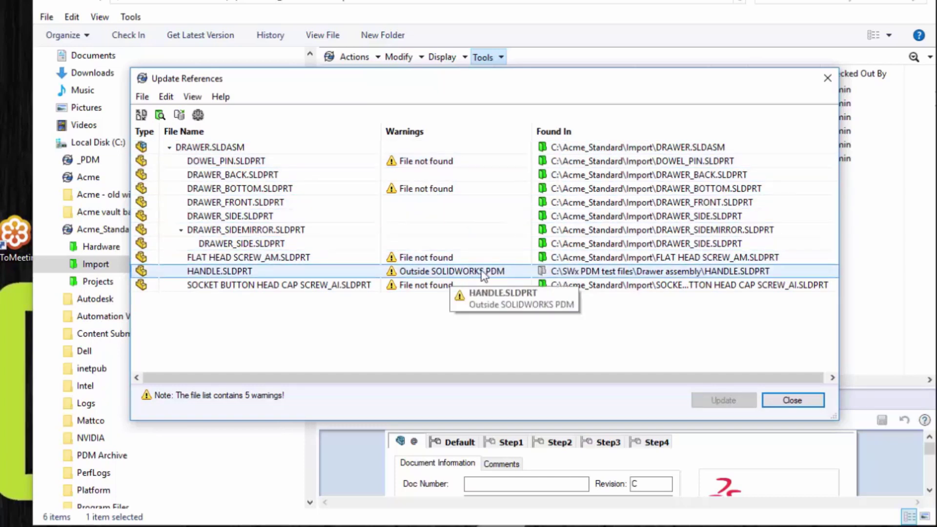
pyautogui.click(478, 344)
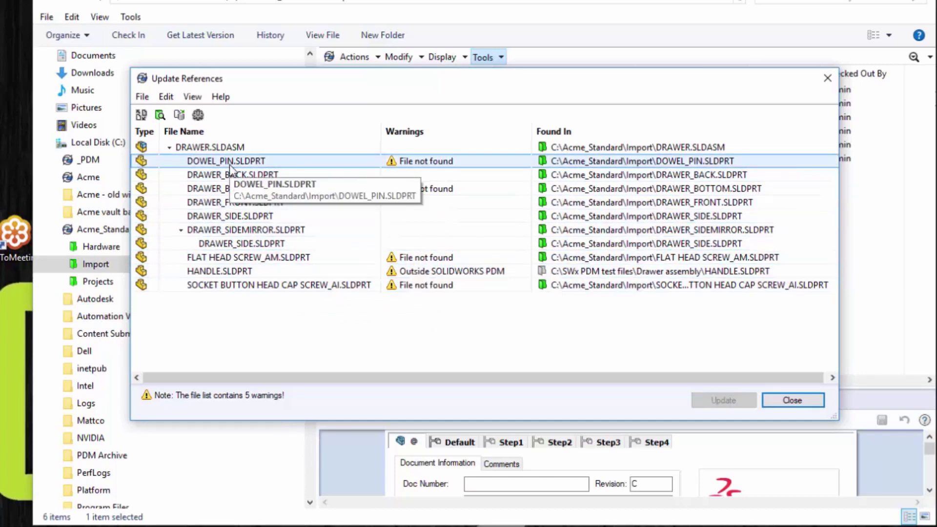
# Find Files in Acme_Standard, relinking DOWEL_PIN and FLAT HEAD SCREW_AM to Hardware, DRAWER_BOTTOM to Projects.
pyautogui.click(160, 115)
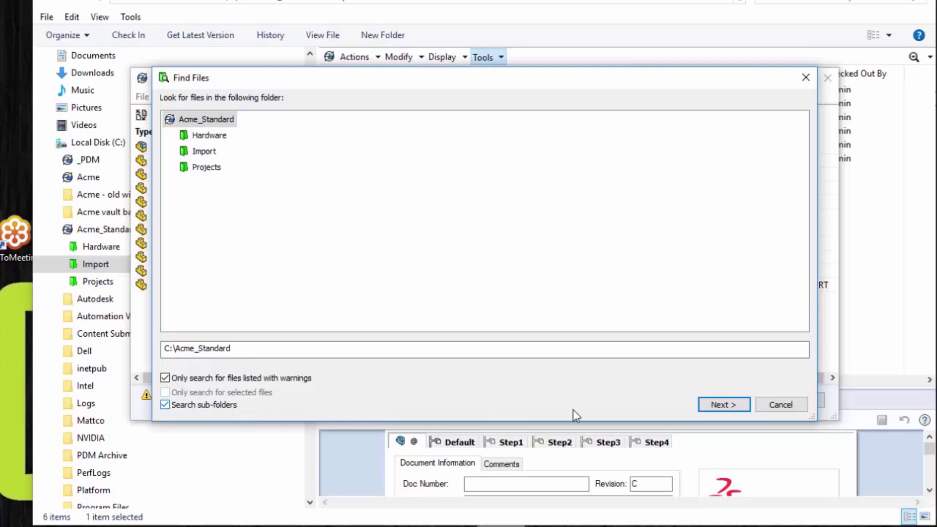
pyautogui.click(724, 405)
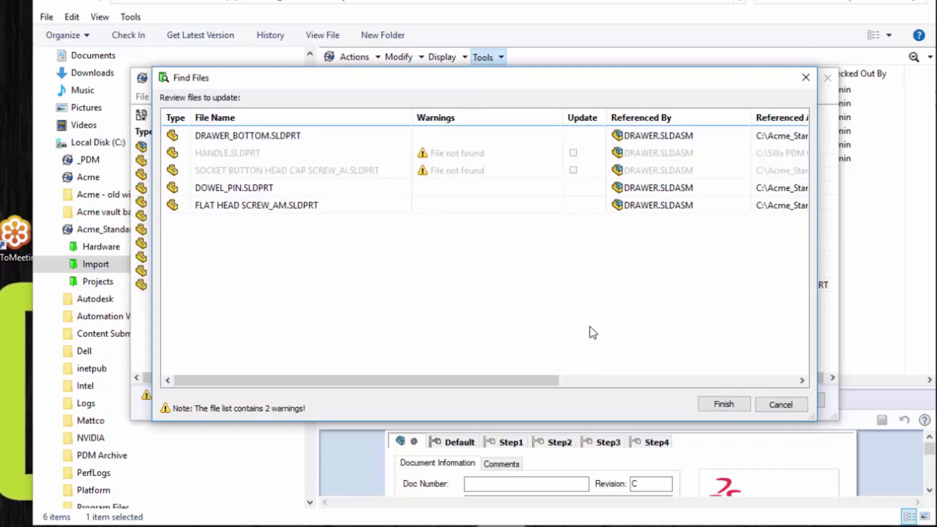
pyautogui.click(723, 404)
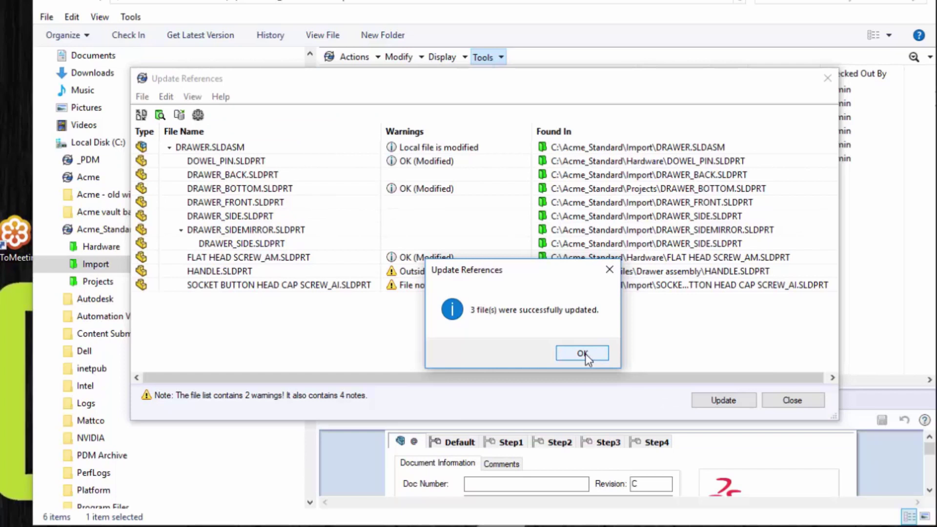
pyautogui.click(584, 353)
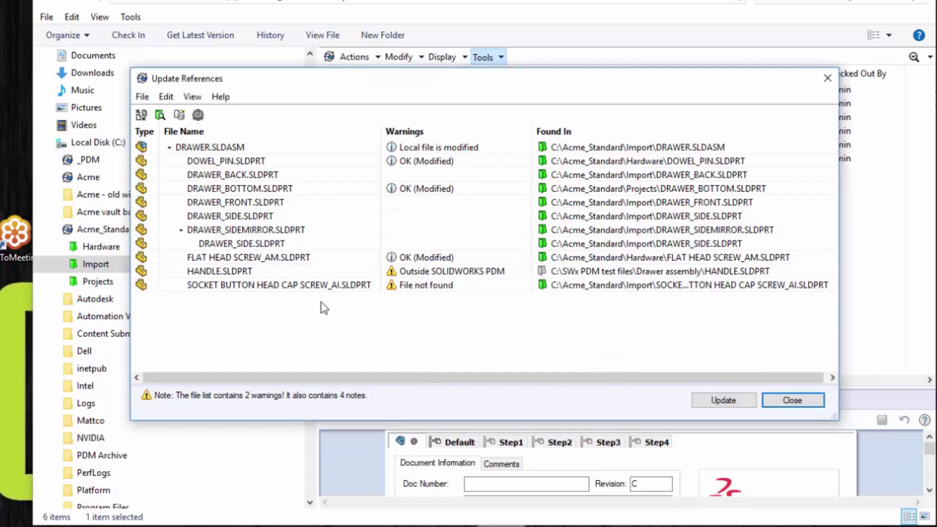
# Add HANDLE.SLDPRT to the vault's Import folder so its reference reads OK (Modified).
pyautogui.click(235, 271)
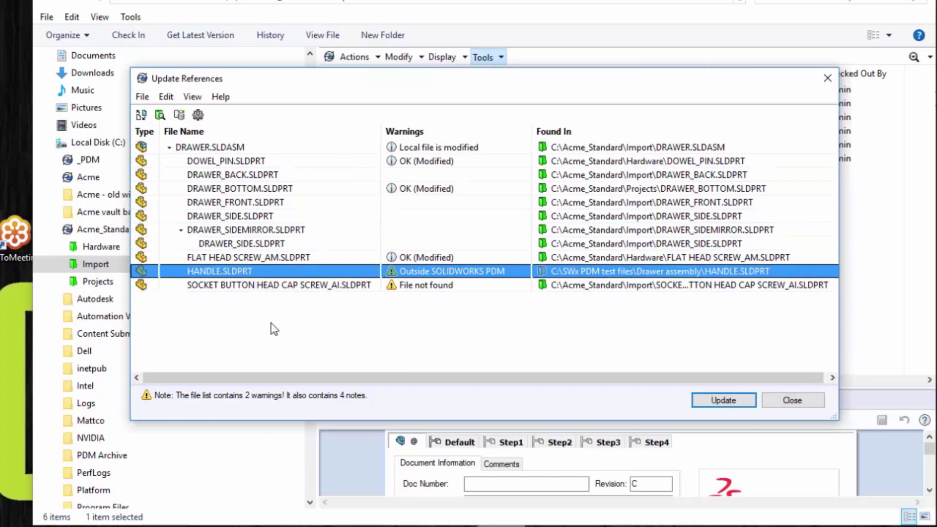
pyautogui.moveTo(474, 275)
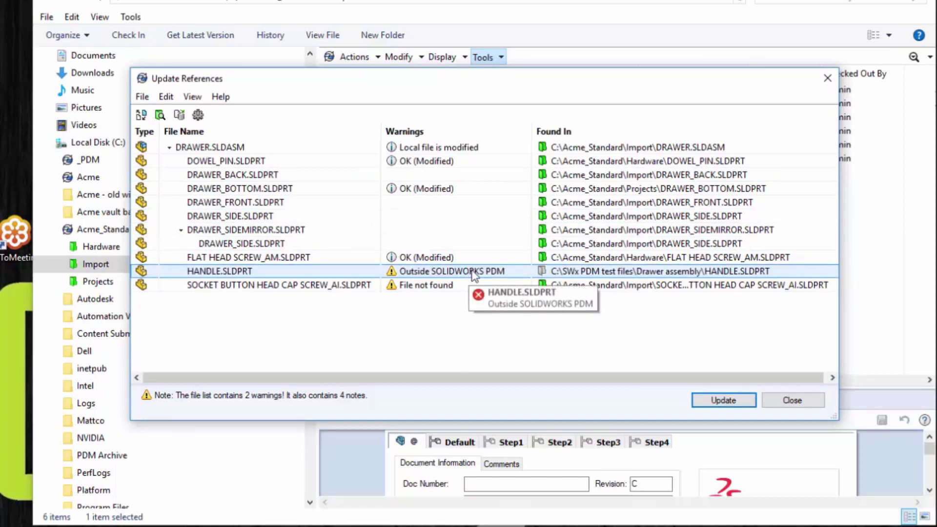
pyautogui.click(261, 271)
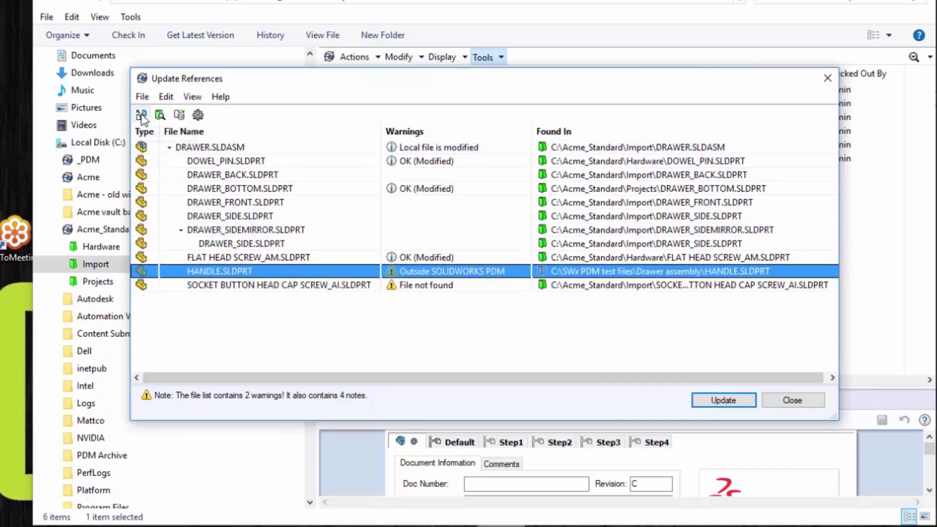
pyautogui.click(176, 113)
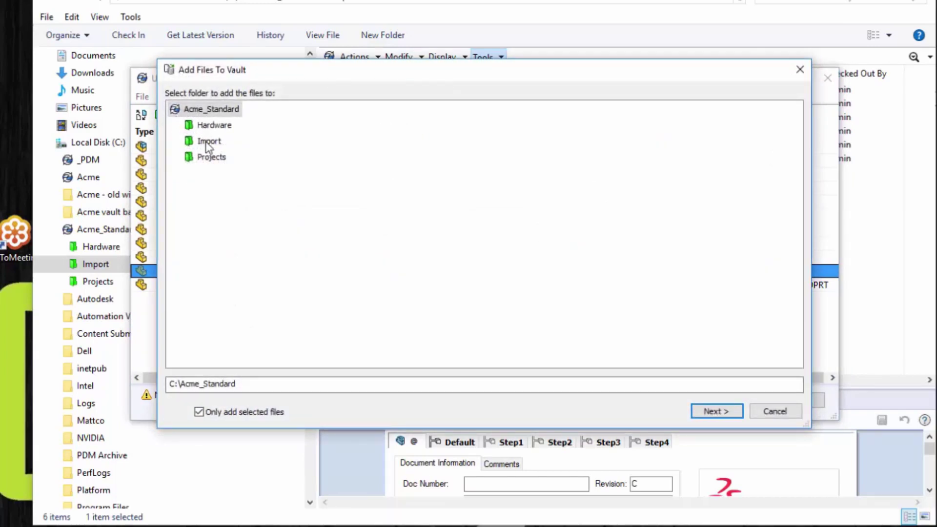
pyautogui.click(209, 142)
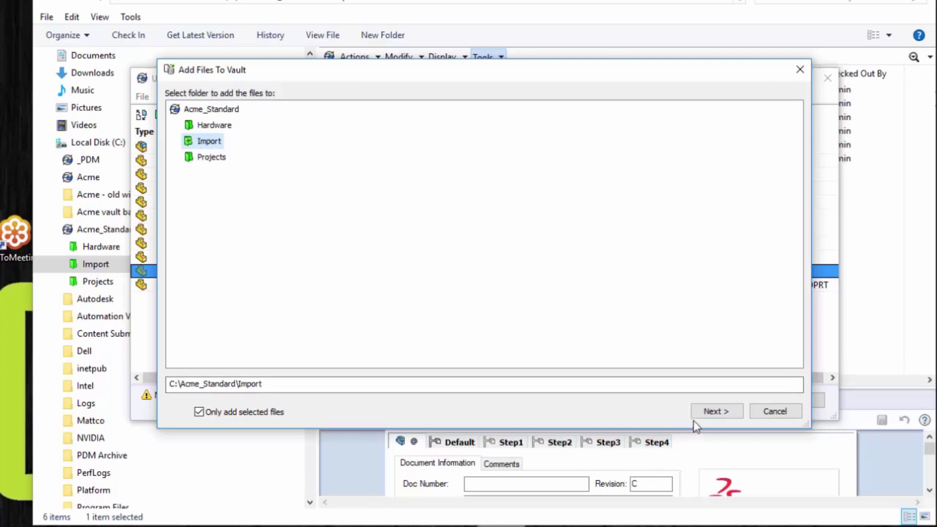
pyautogui.click(713, 412)
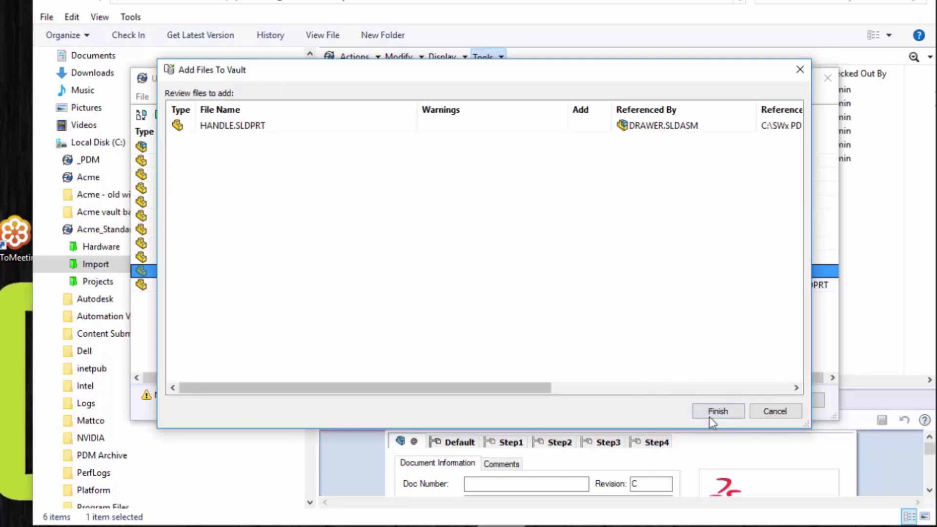
pyautogui.click(714, 411)
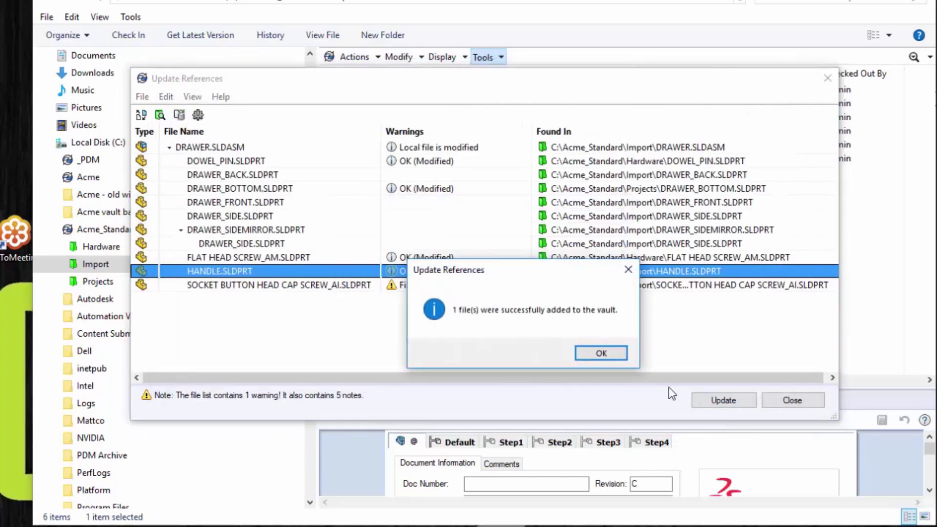
pyautogui.click(593, 357)
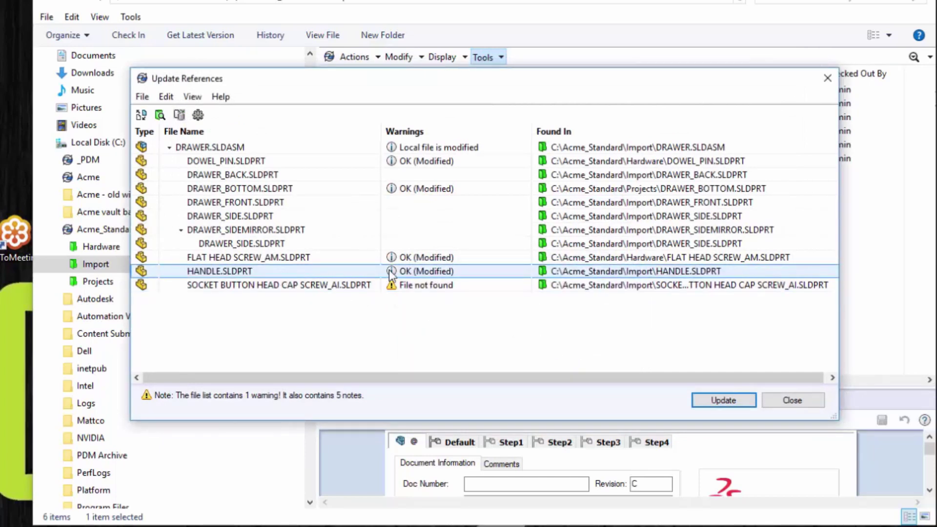
pyautogui.click(431, 273)
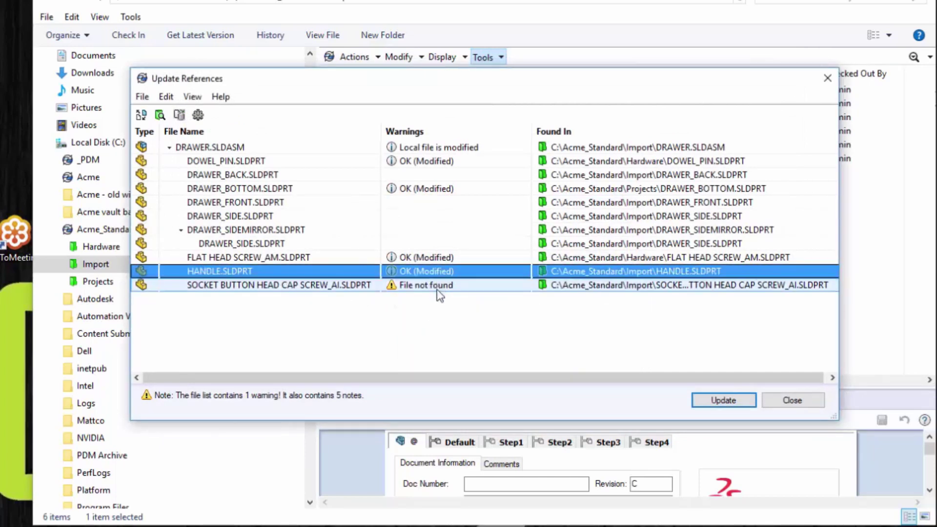
pyautogui.click(288, 287)
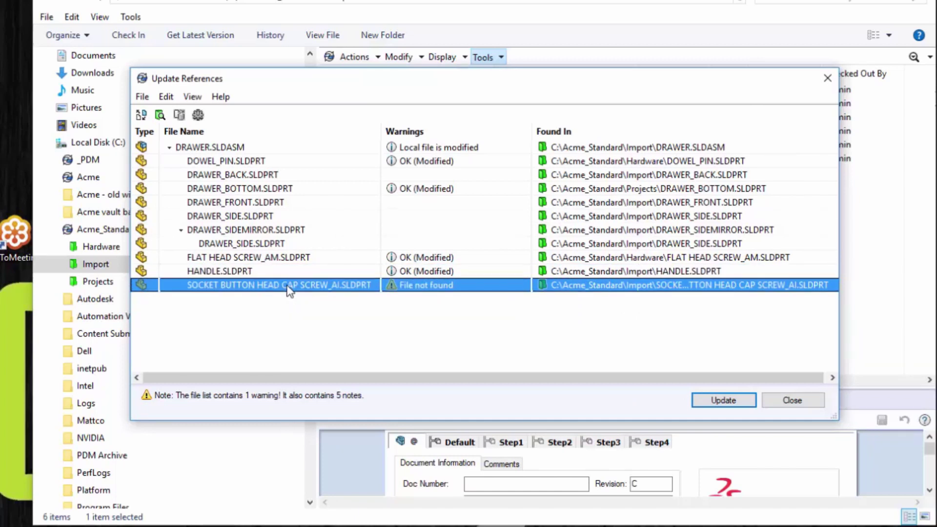
# Replace the missing socket button screw with Acme Toolbox's Ansi Inch socket head cap screw_ai.sldprt.
pyautogui.click(141, 117)
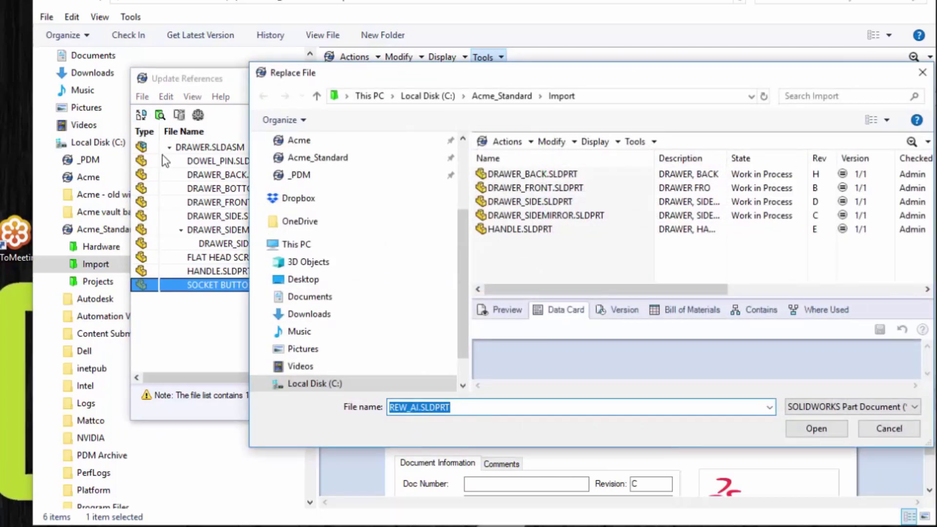
pyautogui.click(298, 142)
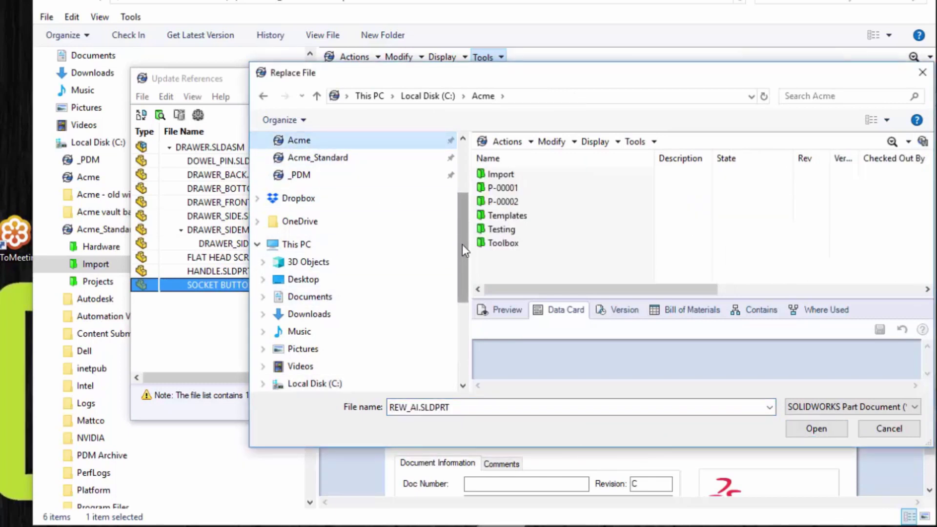
pyautogui.doubleClick(503, 247)
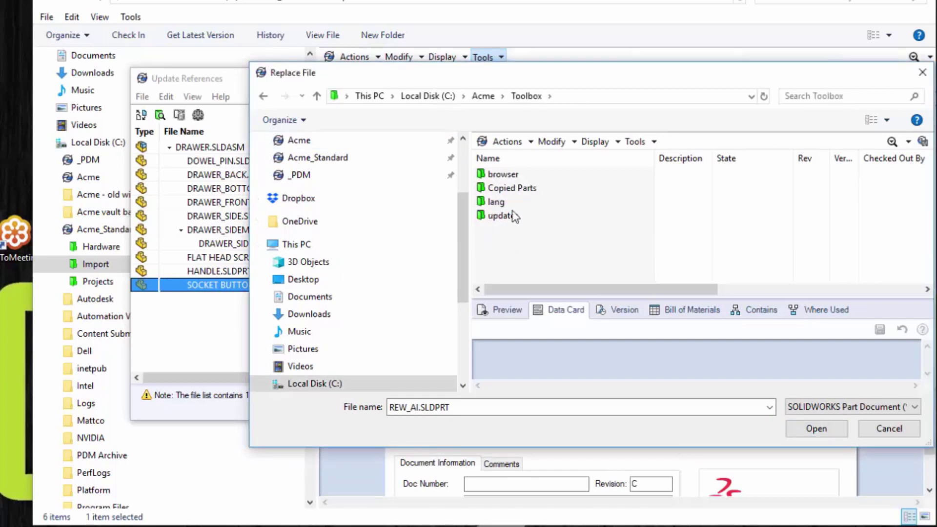
pyautogui.doubleClick(510, 175)
pyautogui.doubleClick(510, 175)
pyautogui.doubleClick(510, 175)
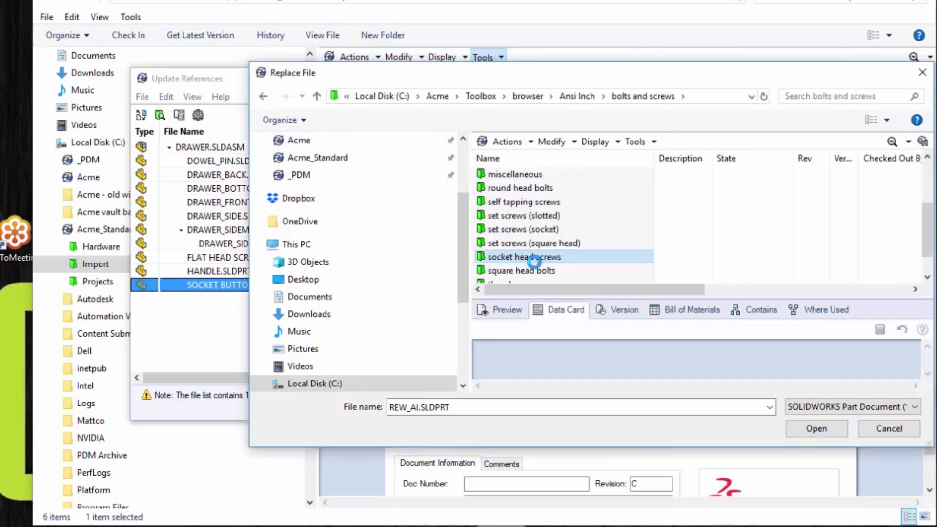
pyautogui.doubleClick(510, 251)
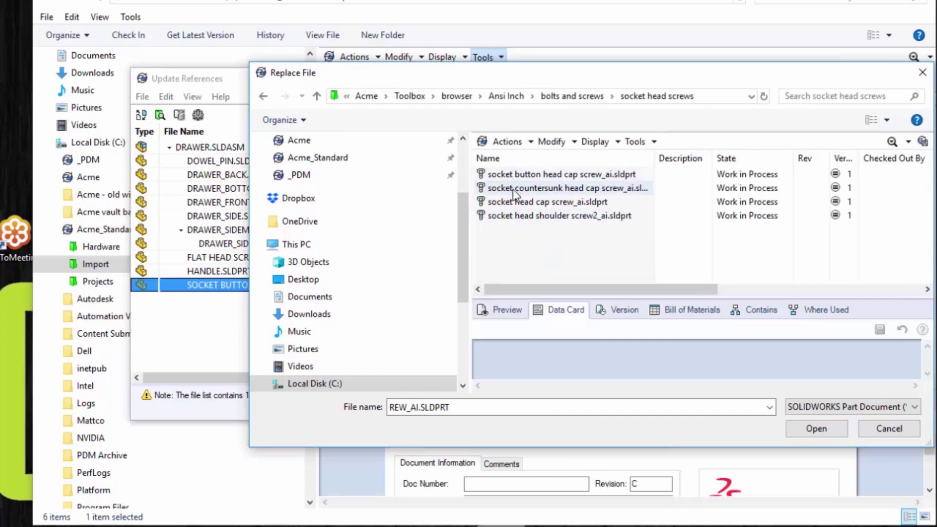
pyautogui.click(520, 202)
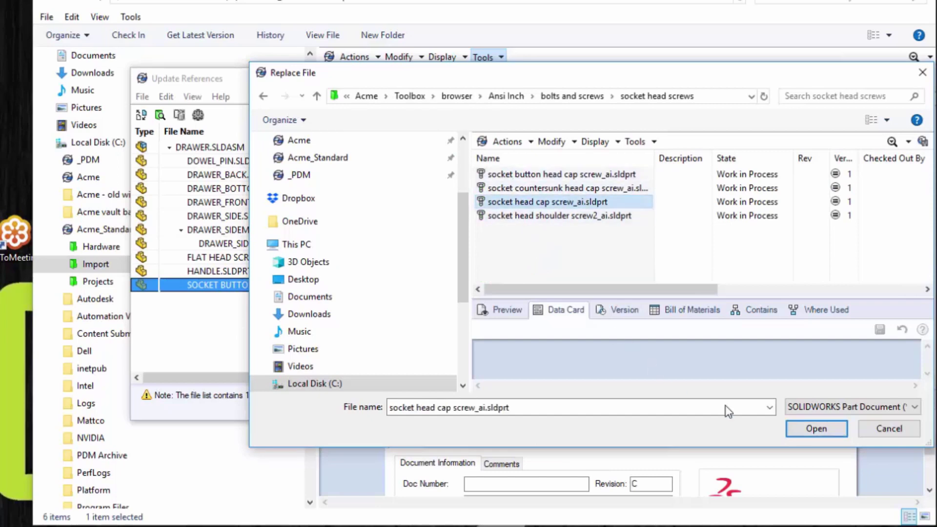
pyautogui.click(810, 431)
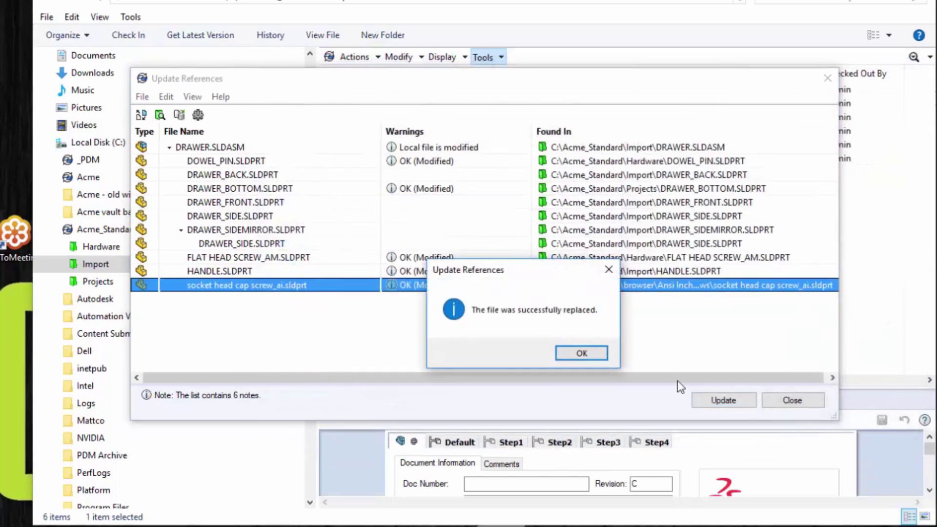
pyautogui.click(590, 355)
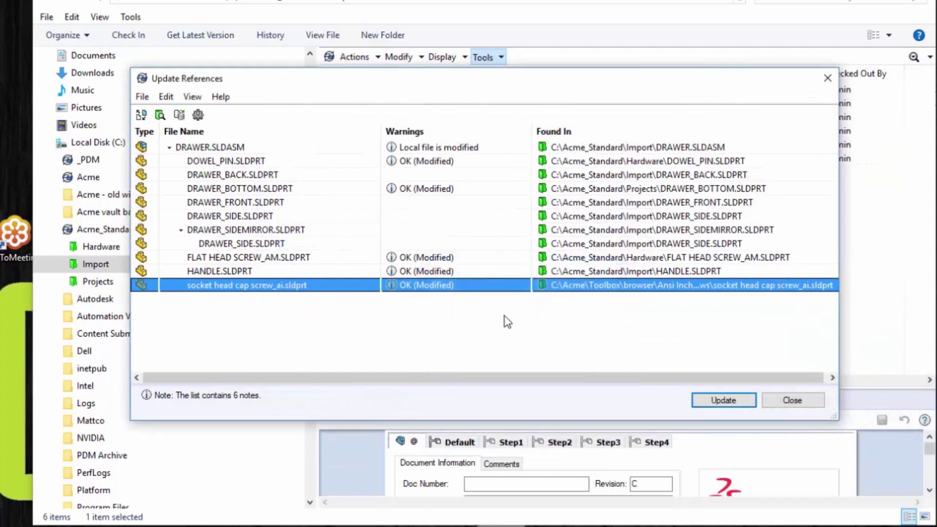
# Add socket head cap screw_ai.sldprt to the Hardware folder, then update DRAWER.SLDASM's references.
pyautogui.click(283, 287)
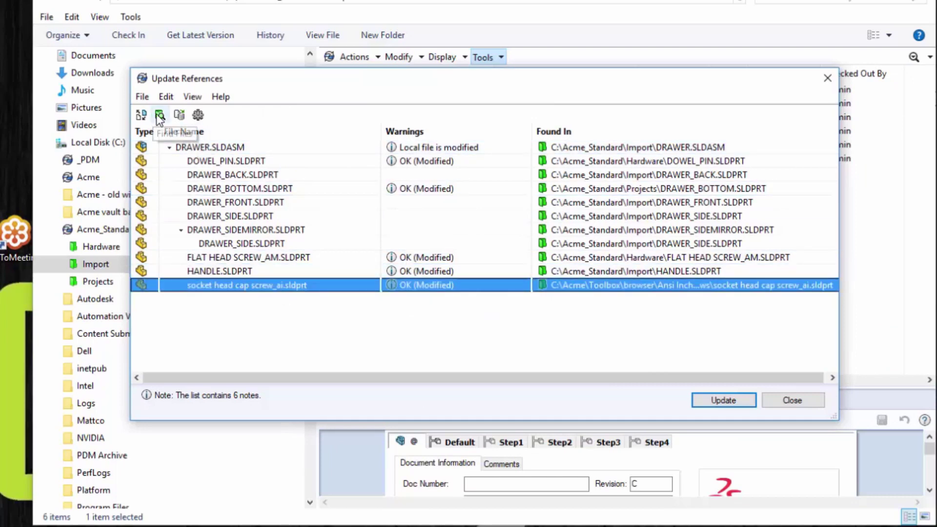
pyautogui.click(179, 115)
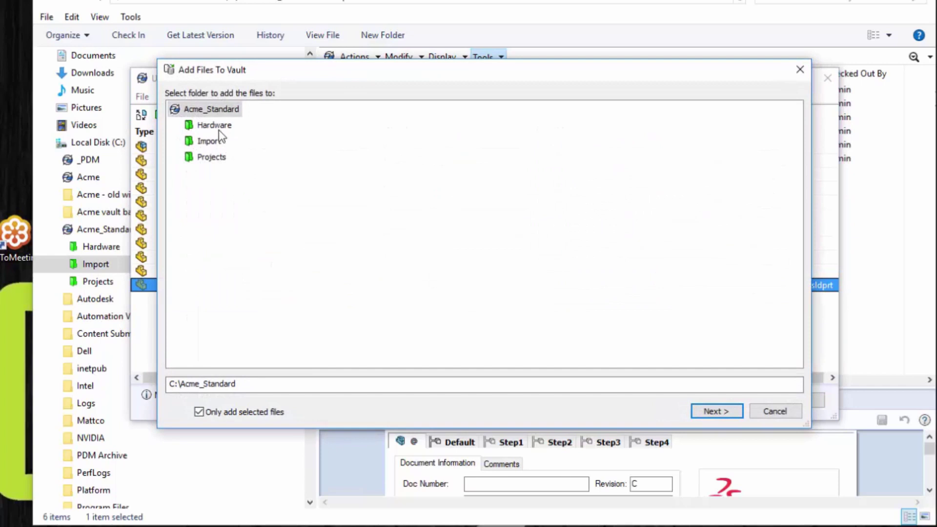
pyautogui.click(220, 126)
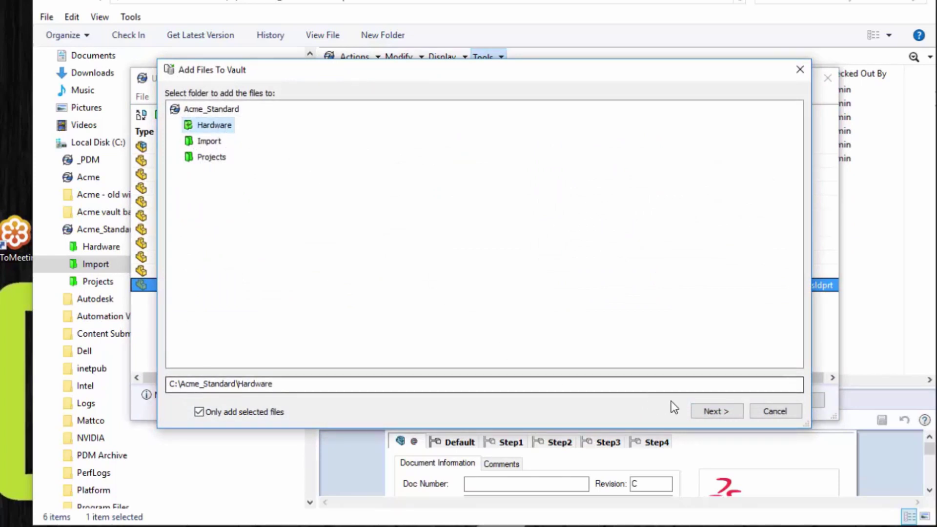
pyautogui.click(713, 413)
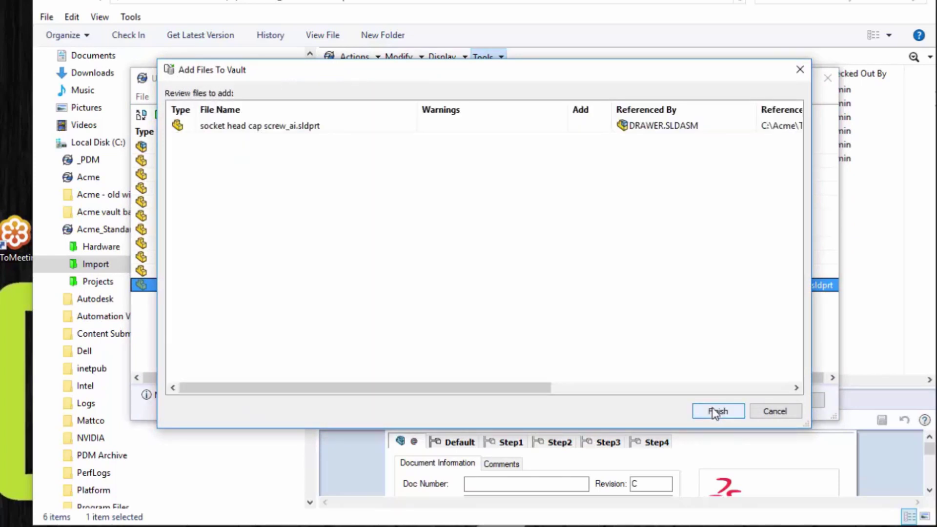
pyautogui.click(715, 412)
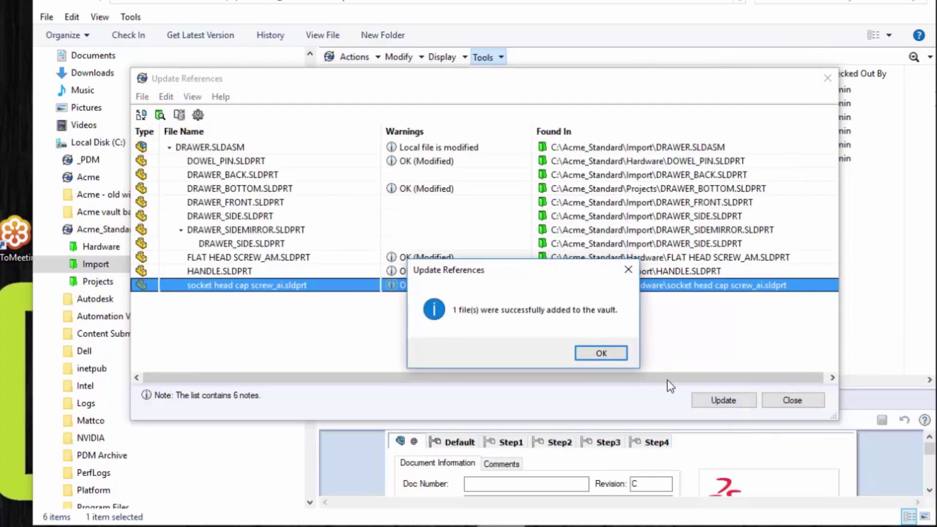
pyautogui.click(600, 351)
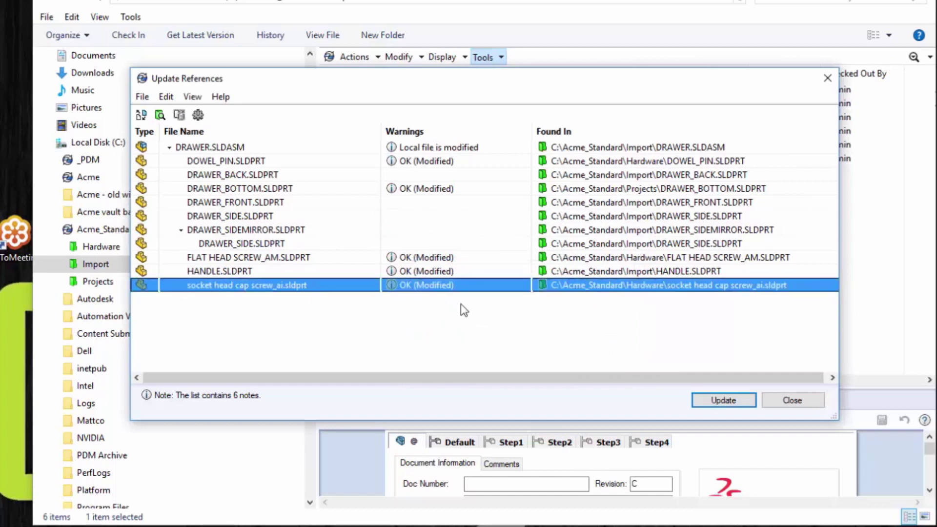
pyautogui.click(559, 289)
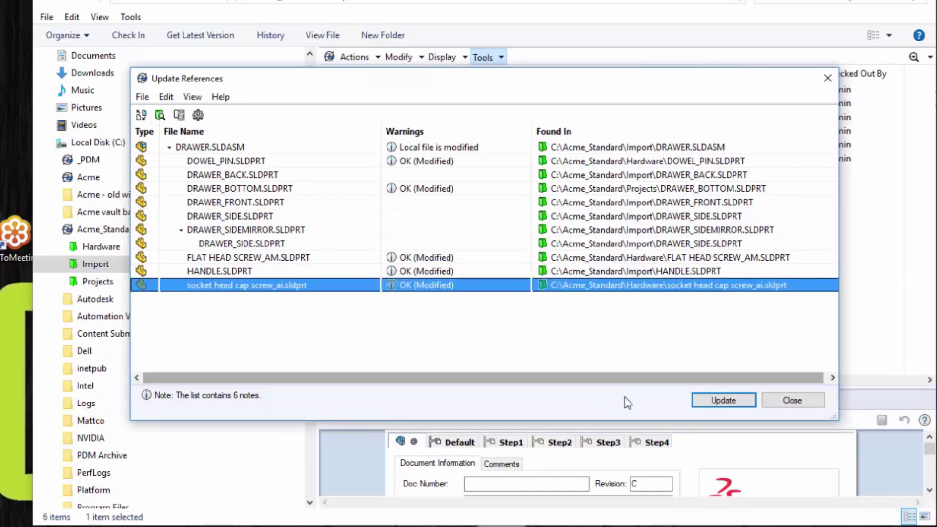
pyautogui.click(715, 399)
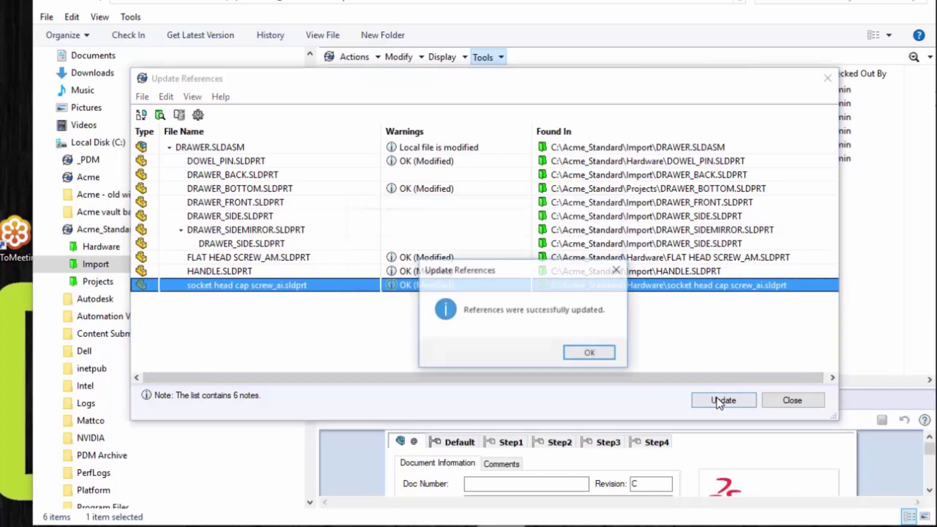
# Select every file in the Import folder and check them all in.
pyautogui.click(589, 353)
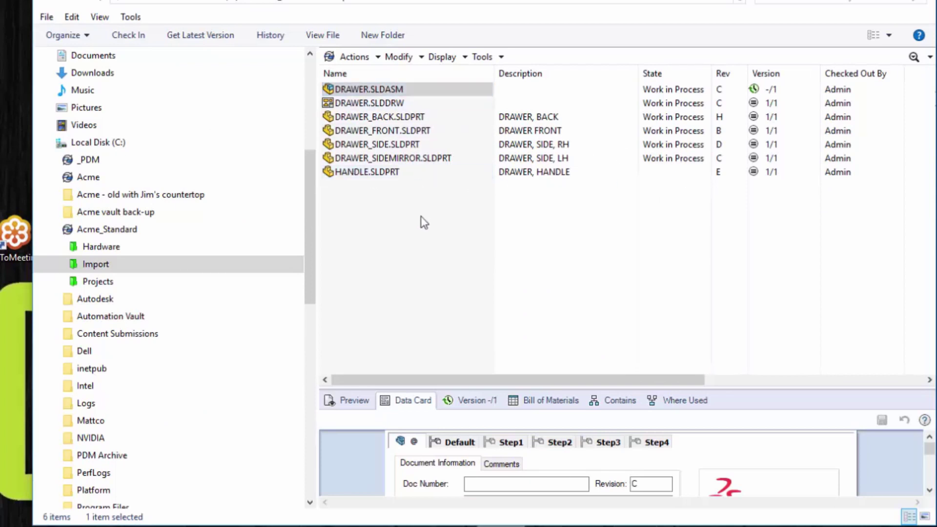
pyautogui.hotkey('ctrl', 'a')
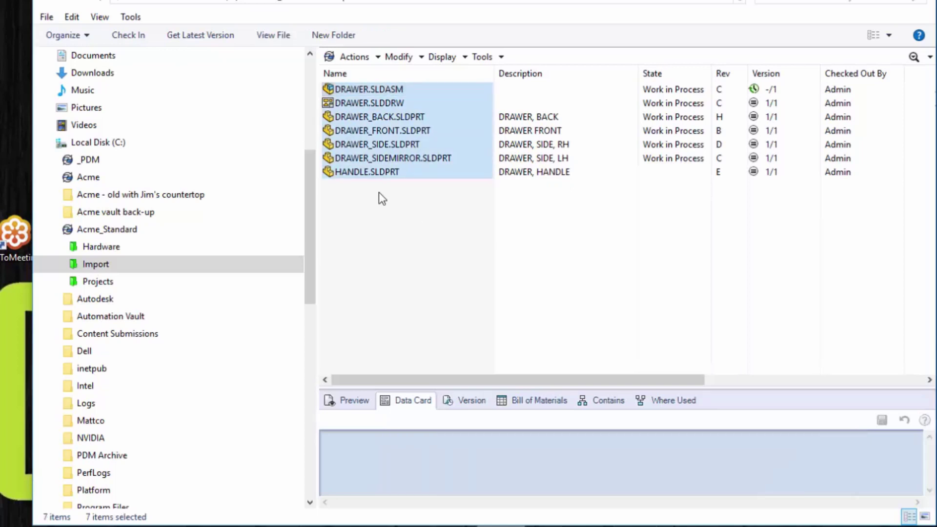
pyautogui.rightClick(370, 171)
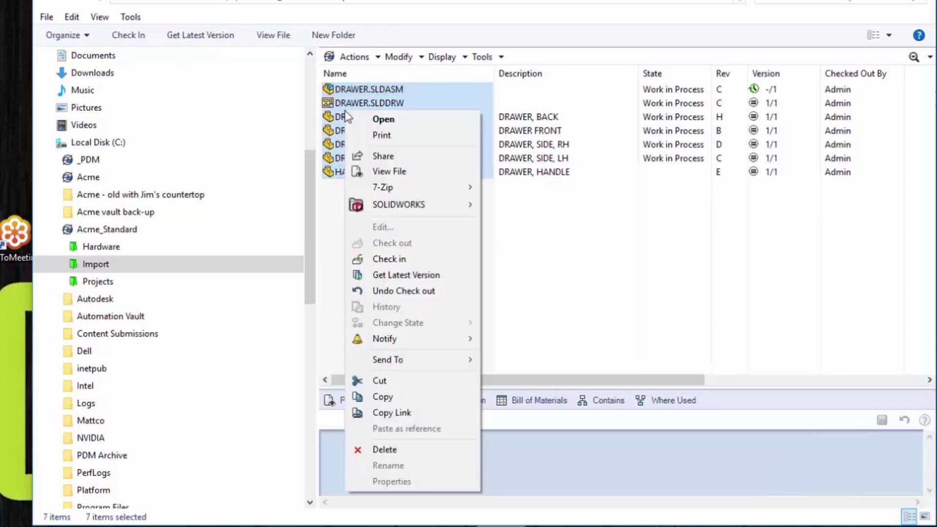
pyautogui.click(405, 259)
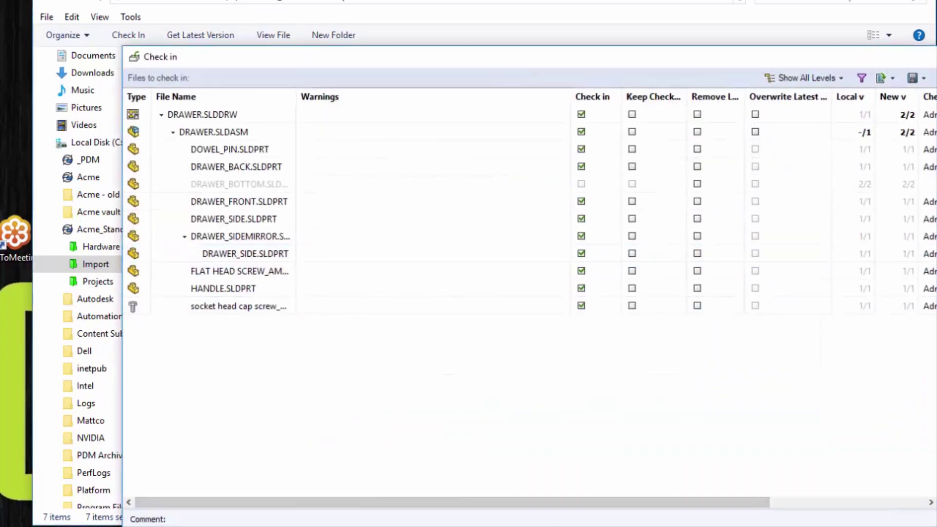
pyautogui.press('Return')
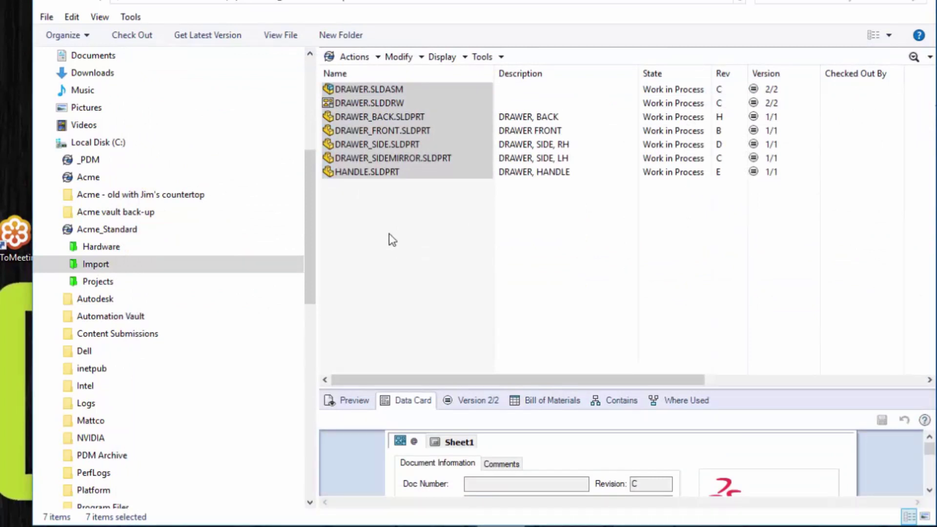
# Open DRAWER.SLDASM from the vault in SOLIDWORKS.
pyautogui.click(356, 89)
pyautogui.rightClick(356, 89)
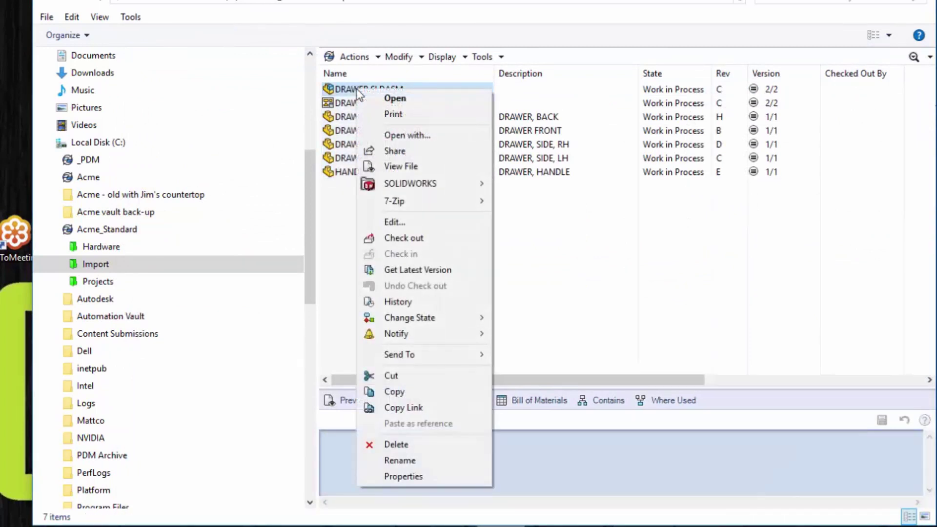
pyautogui.click(381, 97)
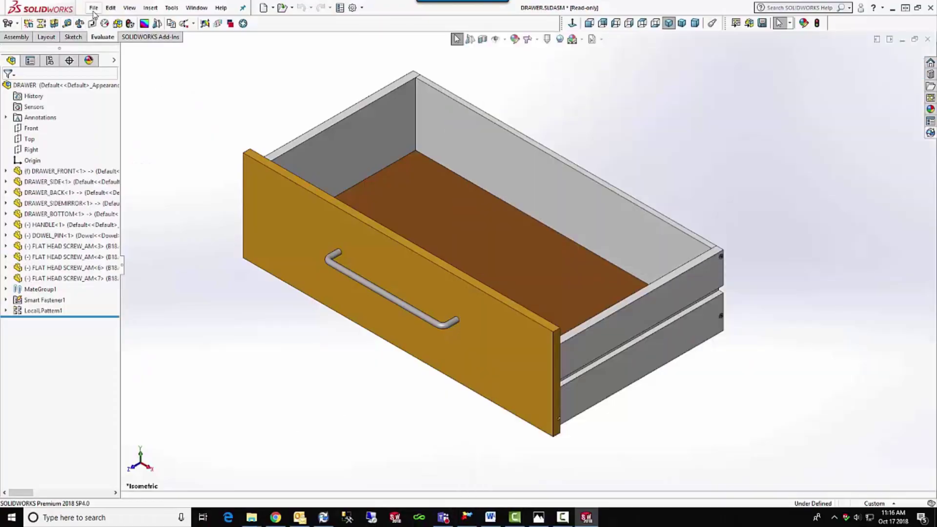
# Use Find References to confirm parts resolve to the Import, Projects and Hardware folders.
pyautogui.click(93, 8)
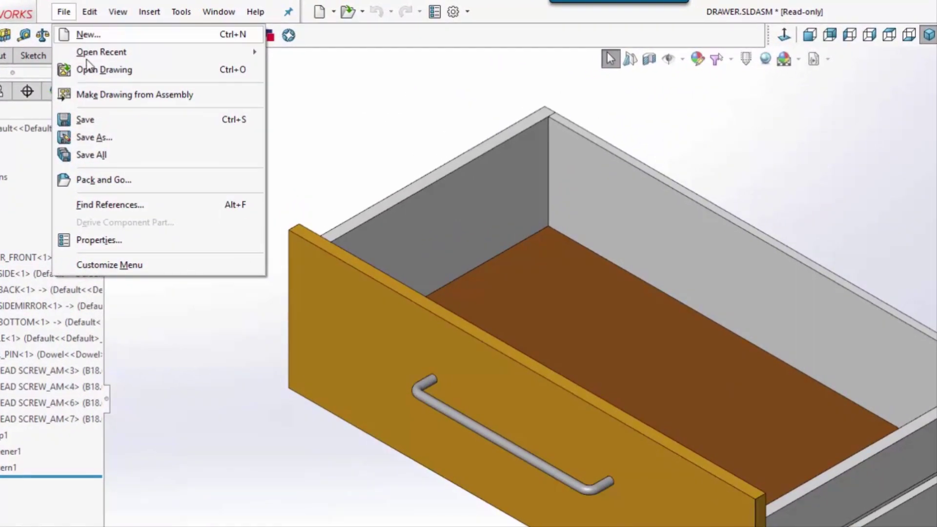
pyautogui.click(119, 205)
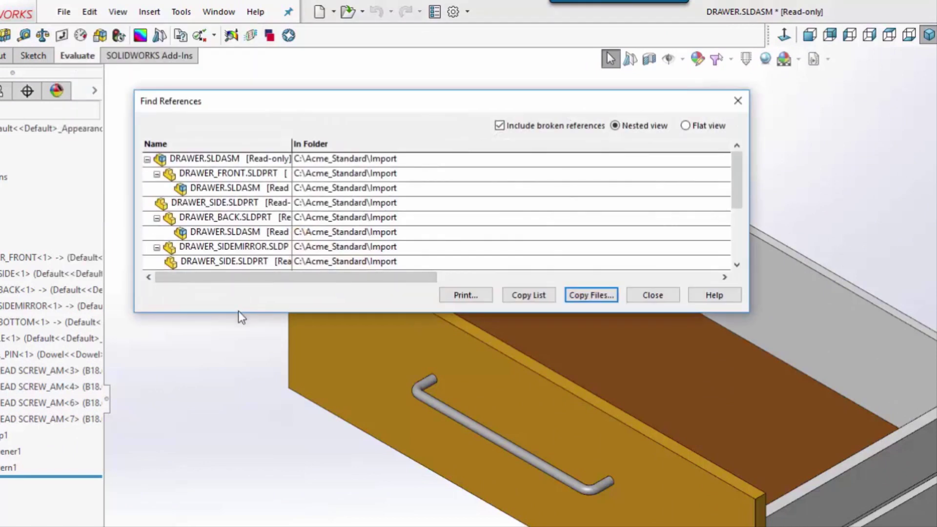
pyautogui.moveTo(238, 312); pyautogui.dragTo(238, 525)
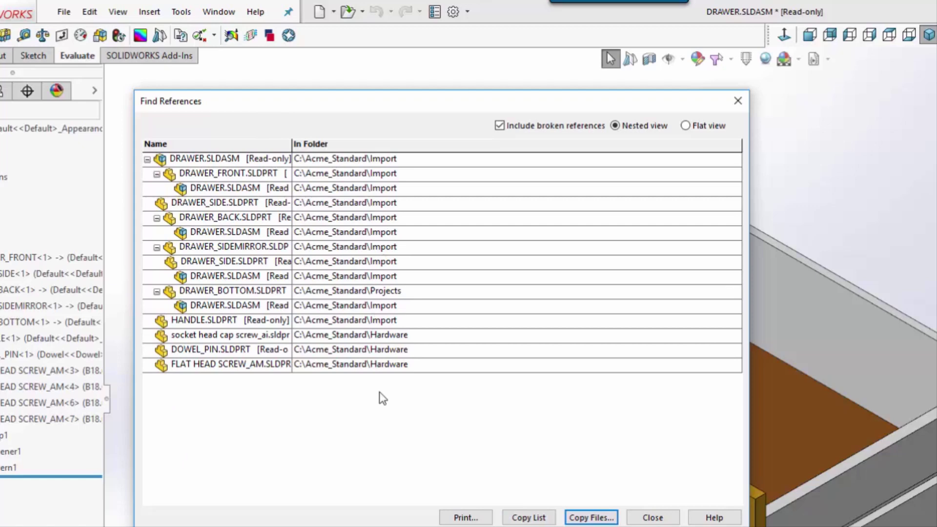
pyautogui.click(646, 518)
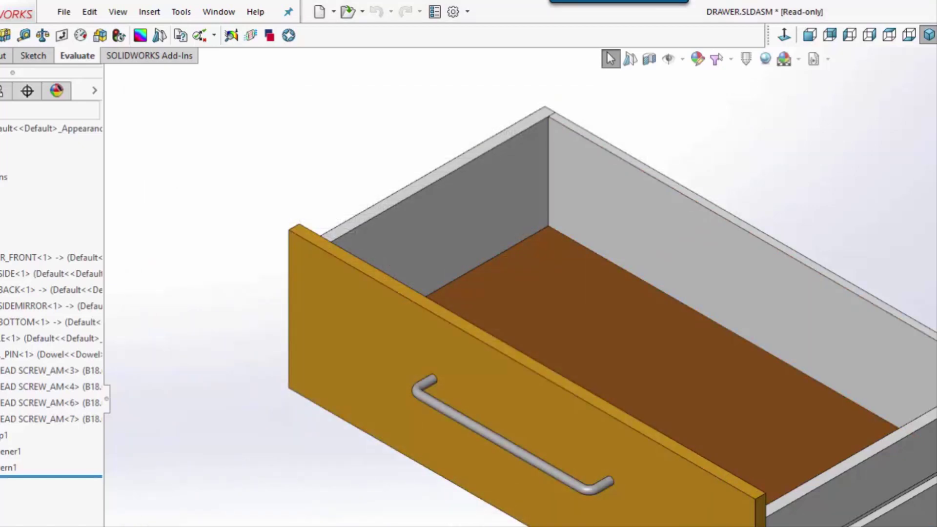